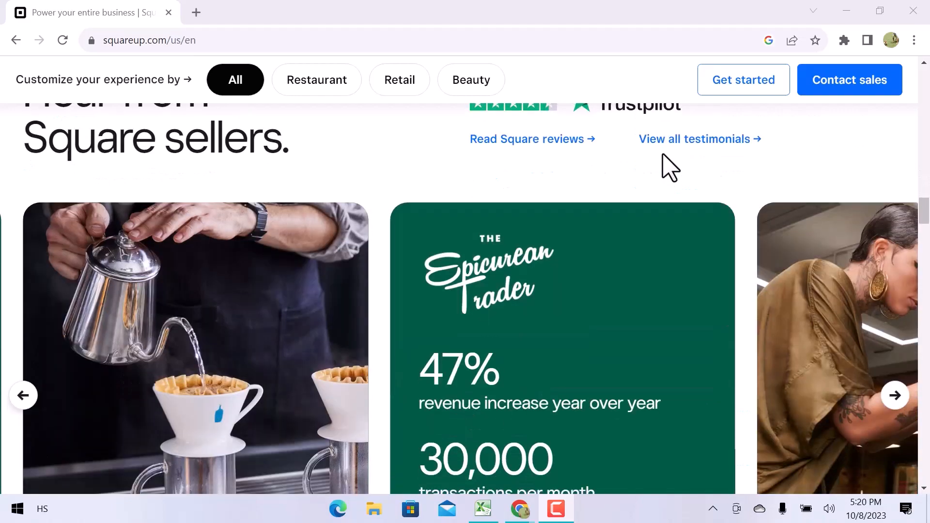
scroll(670, 168, up, 20)
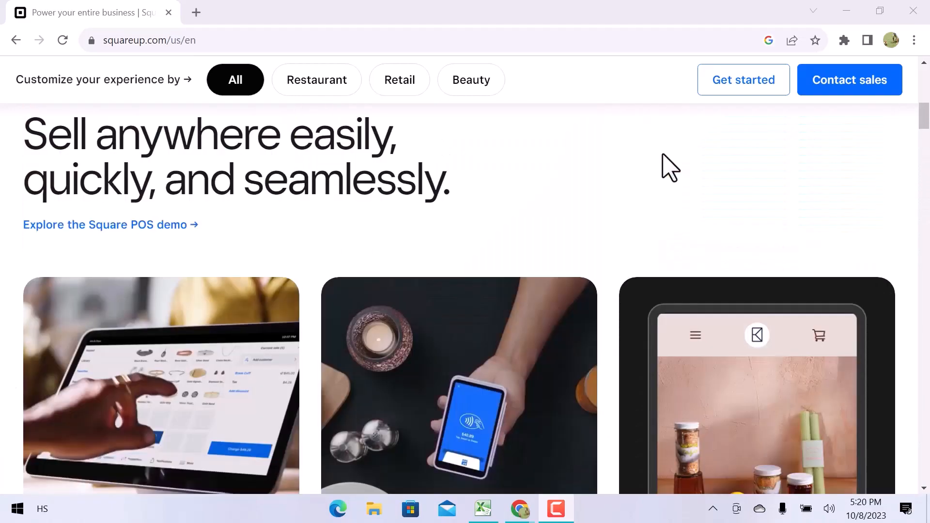
scroll(670, 168, up, 1)
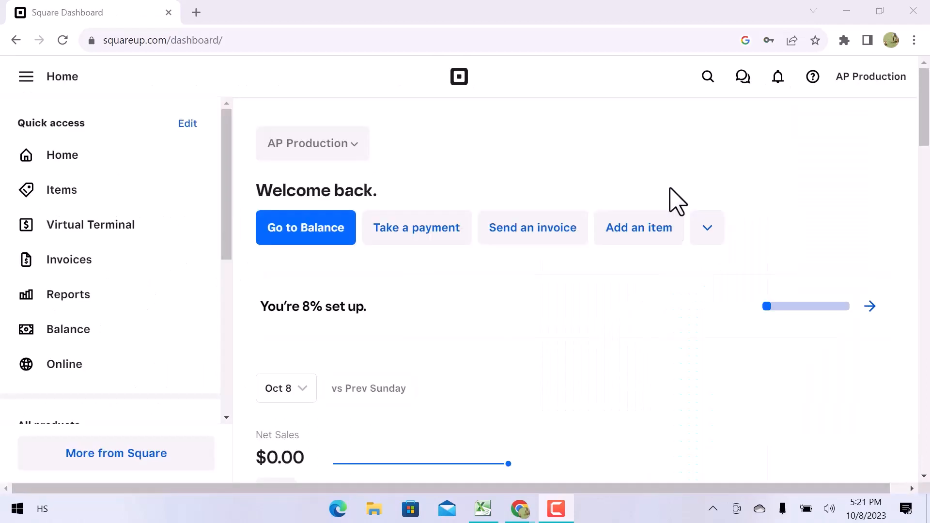
scroll(674, 202, down, 18)
scroll(674, 201, up, 15)
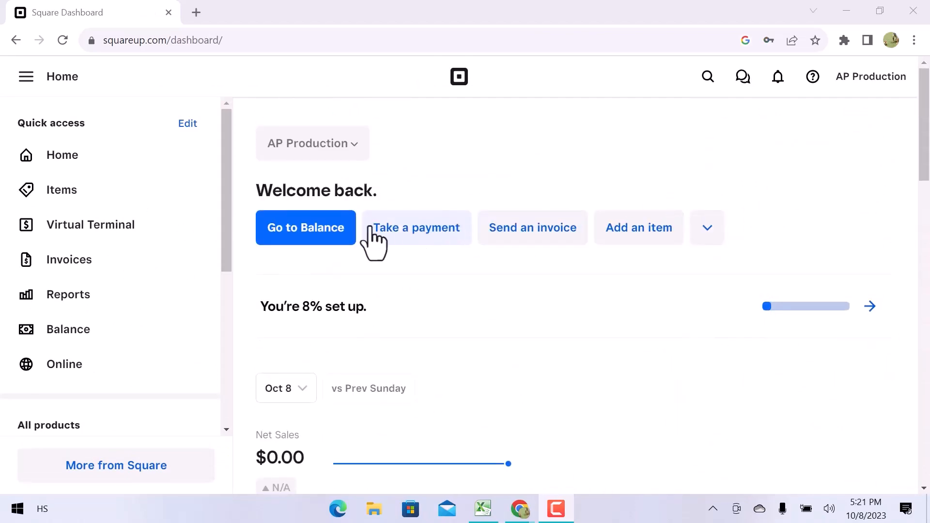
Step: Open Appointments from the Customers products and start the Square Appointments sign-up
scroll(133, 329, down, 6)
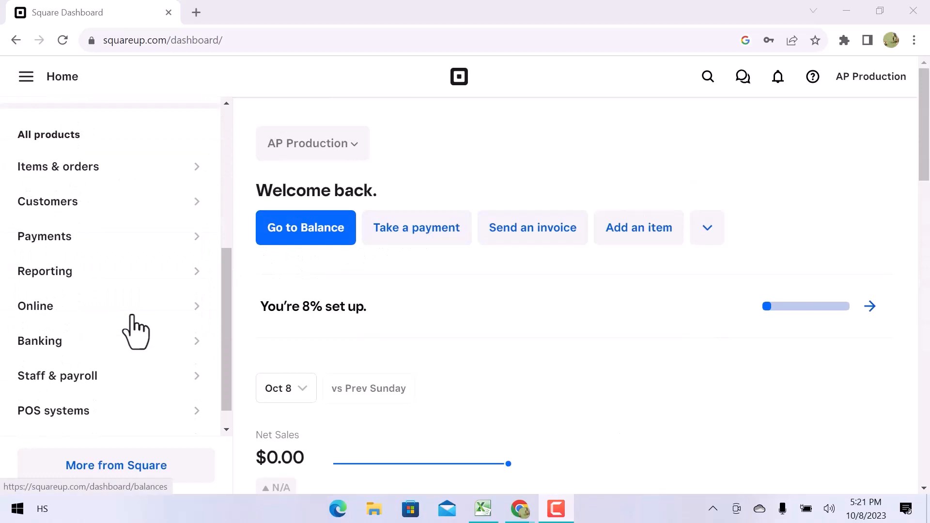
click(197, 205)
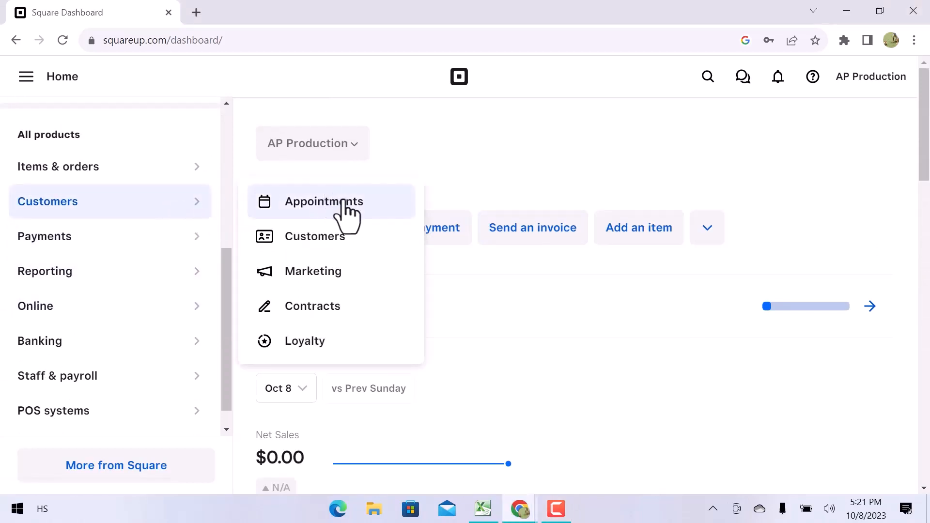
click(323, 201)
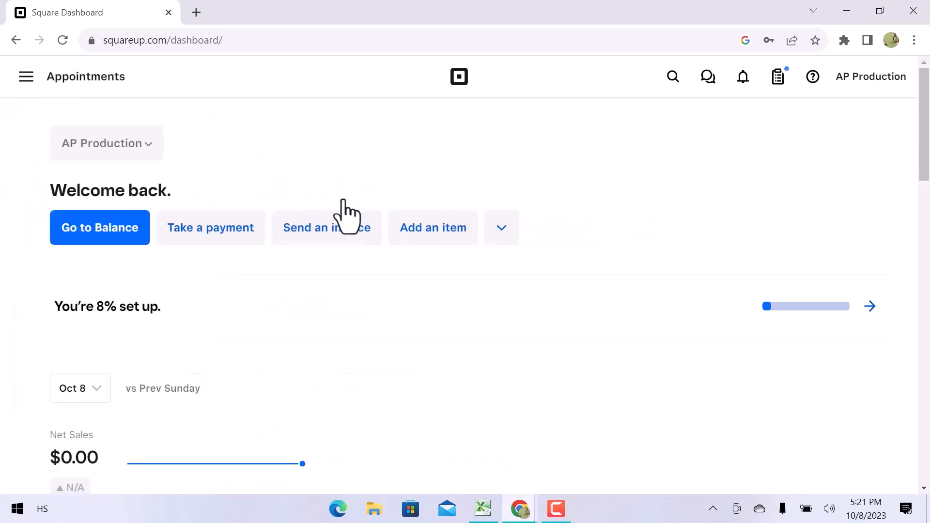
scroll(366, 272, down, 6)
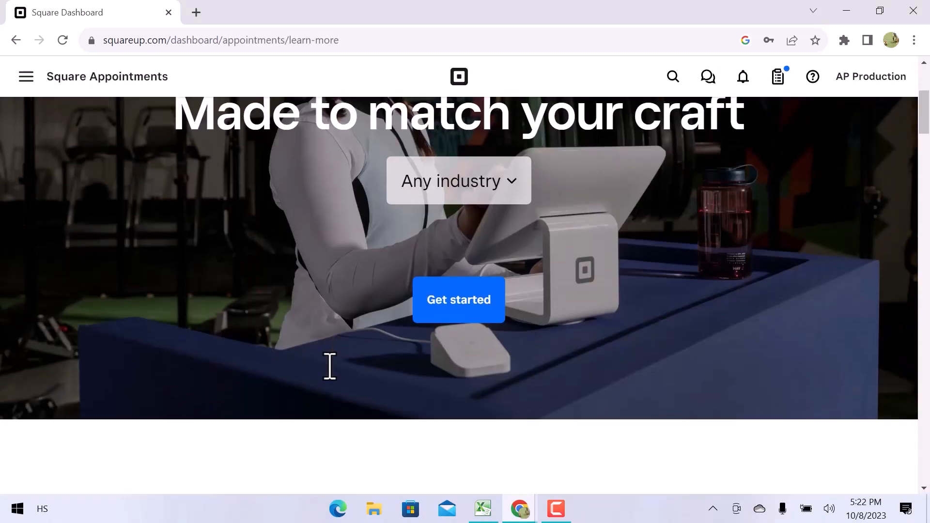
click(438, 261)
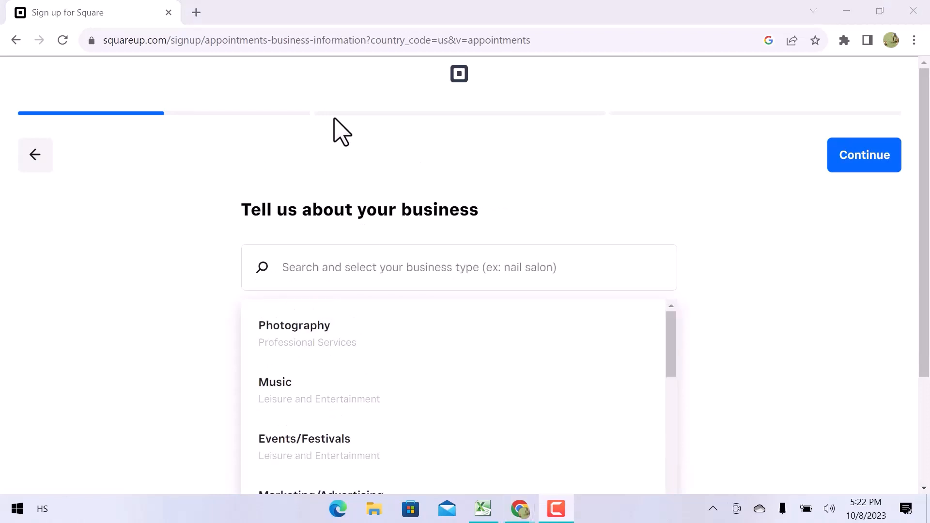
Step: Choose Marketing/Advertising as the business type and accept the preset staff and location details
scroll(407, 347, down, 3)
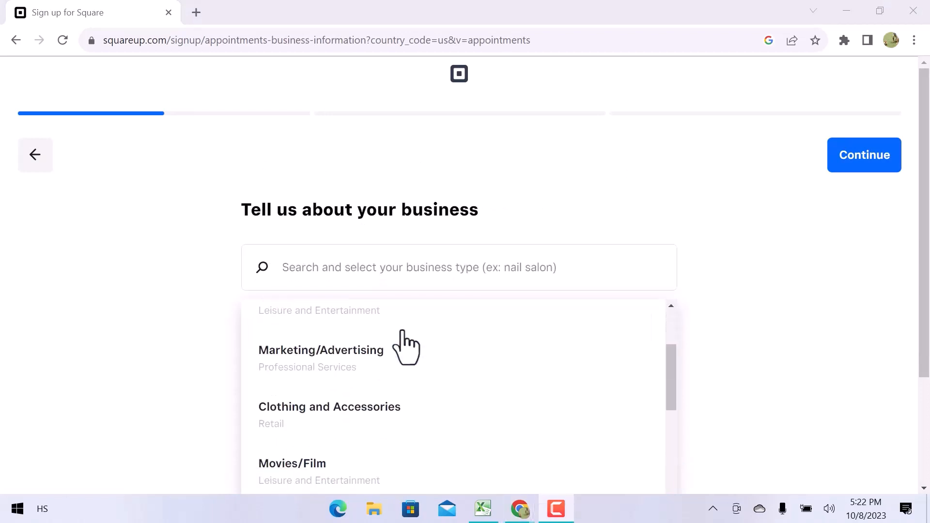
click(416, 371)
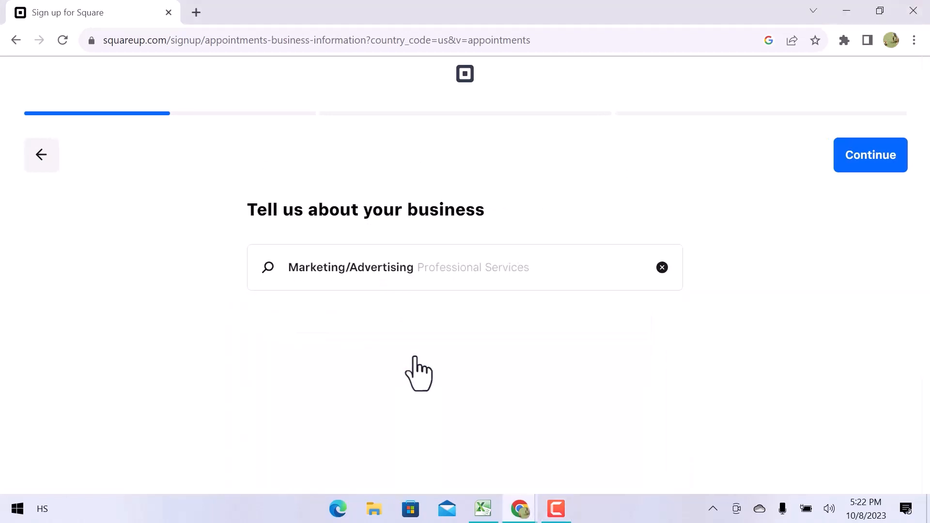
click(871, 155)
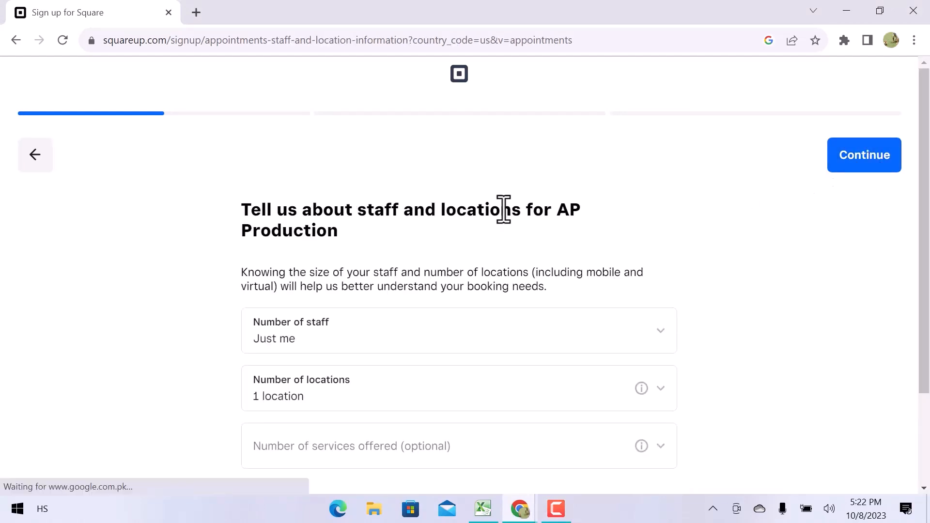
scroll(504, 244, down, 1)
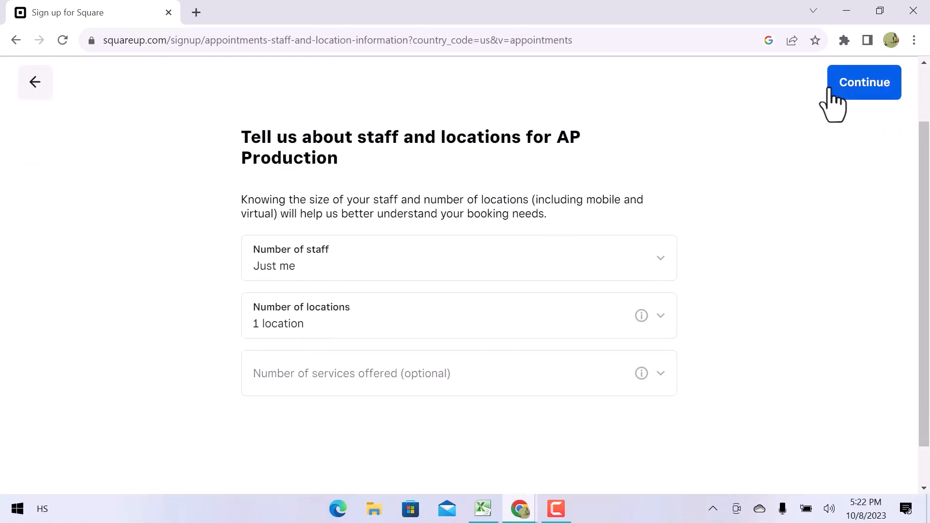
click(850, 90)
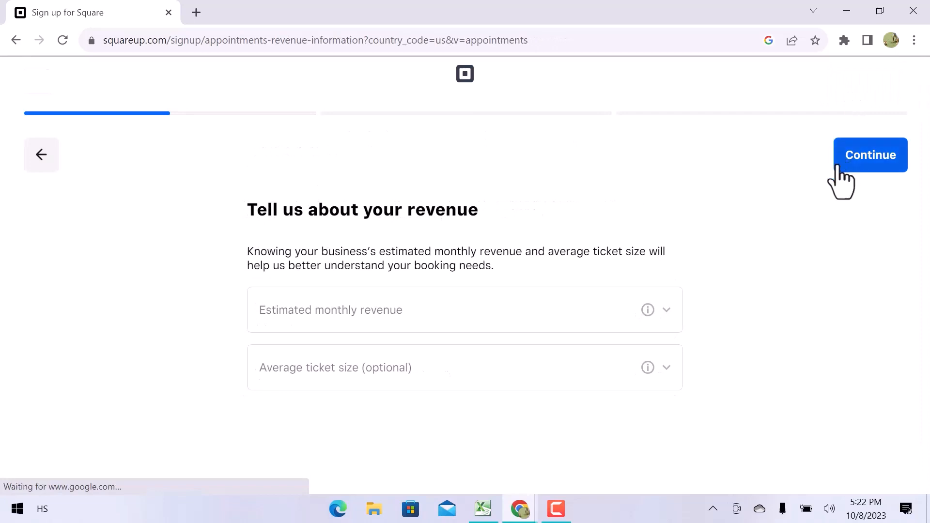
Step: Set the estimated monthly revenue to $80,000+ and the average ticket size to <$50, choosing to self-onboard
click(593, 319)
click(561, 226)
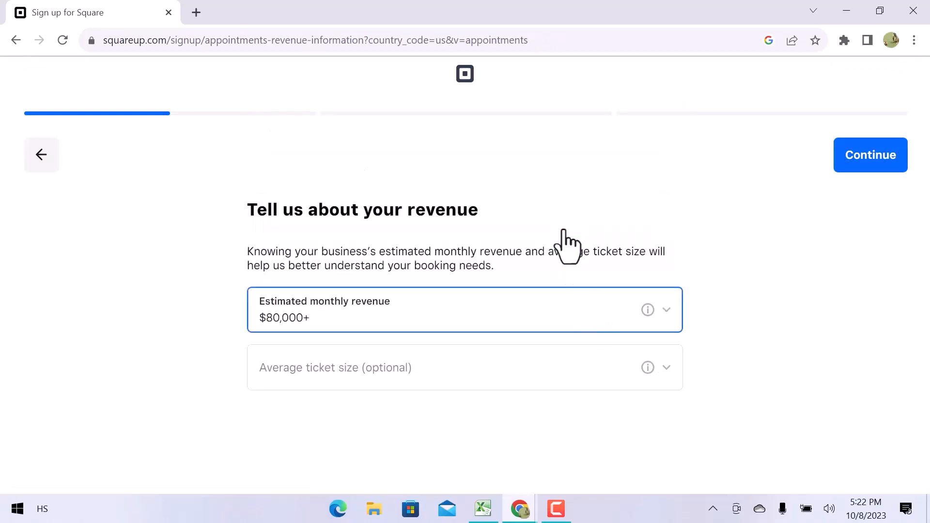
click(568, 375)
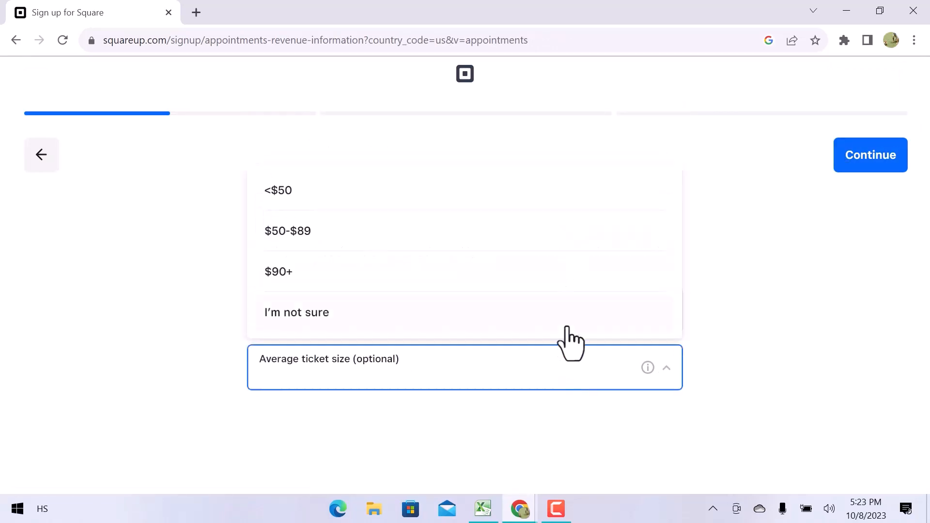
click(565, 200)
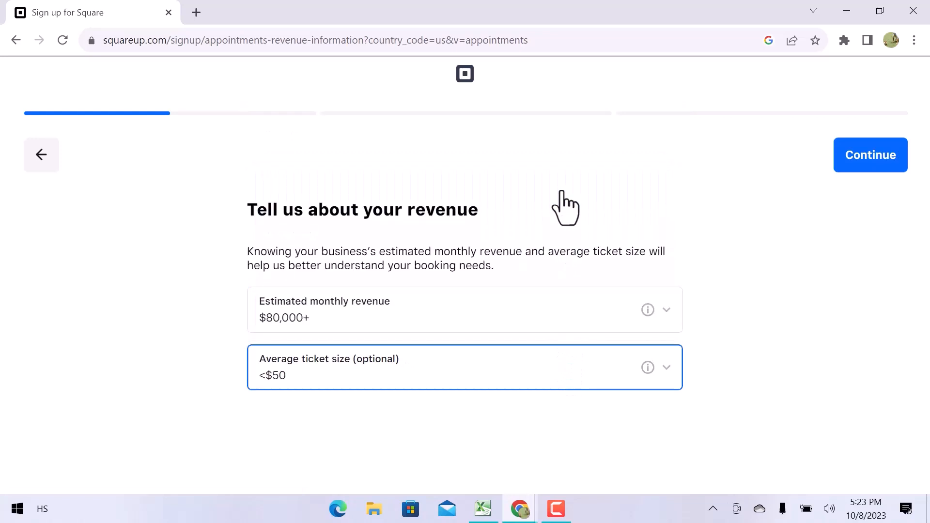
click(858, 153)
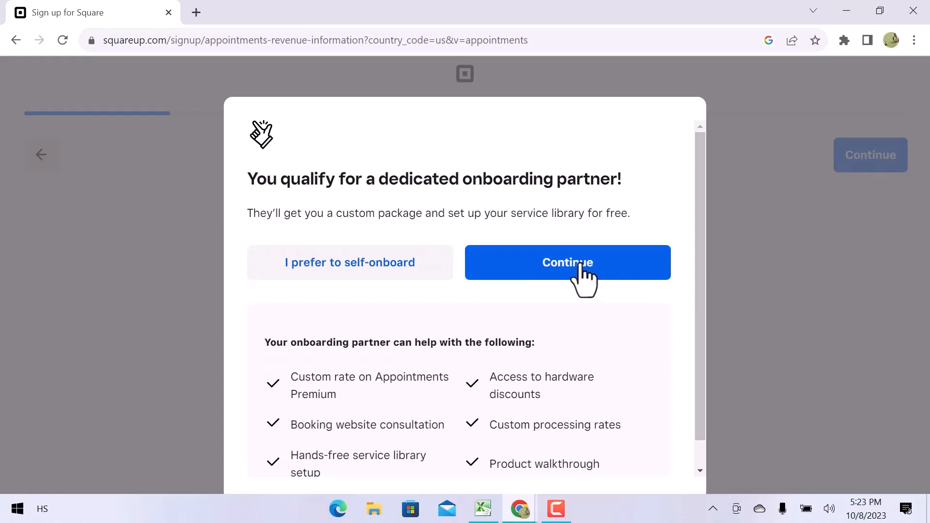
click(382, 268)
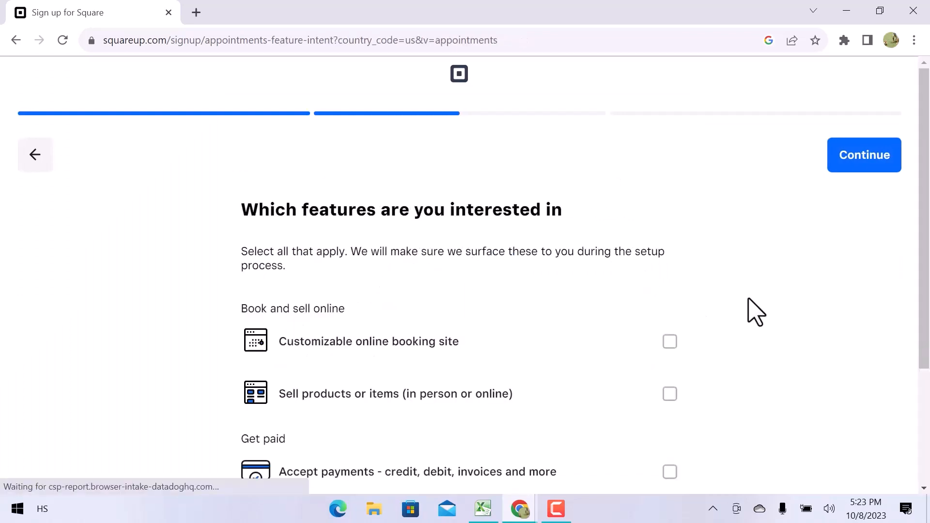
Step: Select Customizable online booking site and Sell products or items as the features of interest and continue
scroll(756, 312, down, 3)
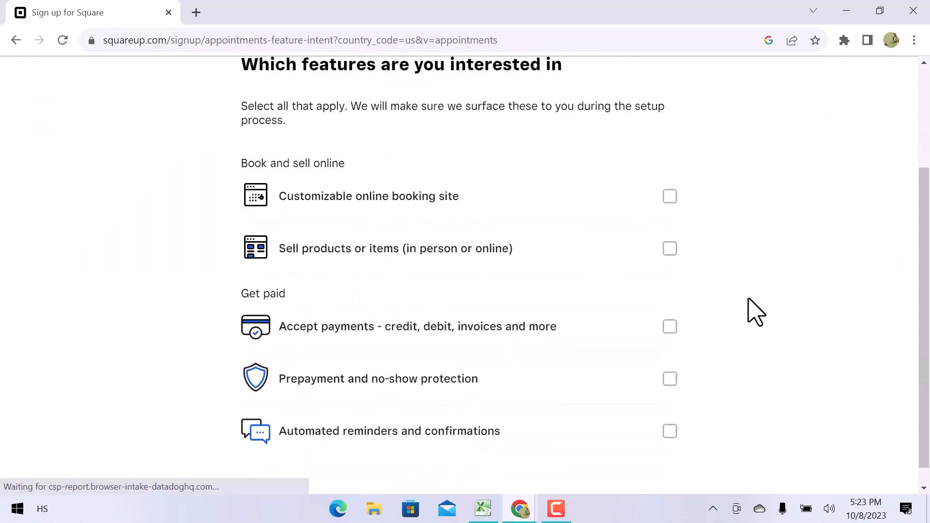
click(669, 196)
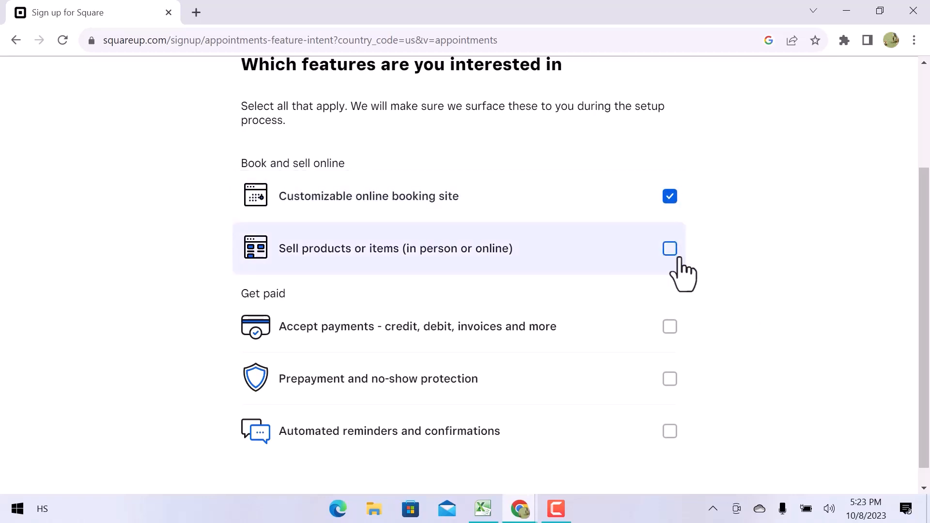
click(678, 256)
scroll(741, 327, down, 1)
scroll(815, 199, up, 4)
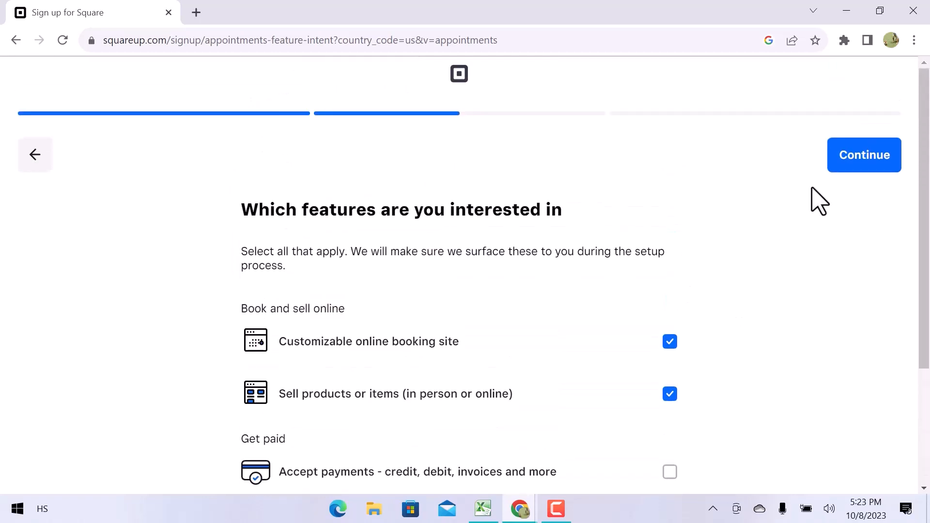
click(852, 151)
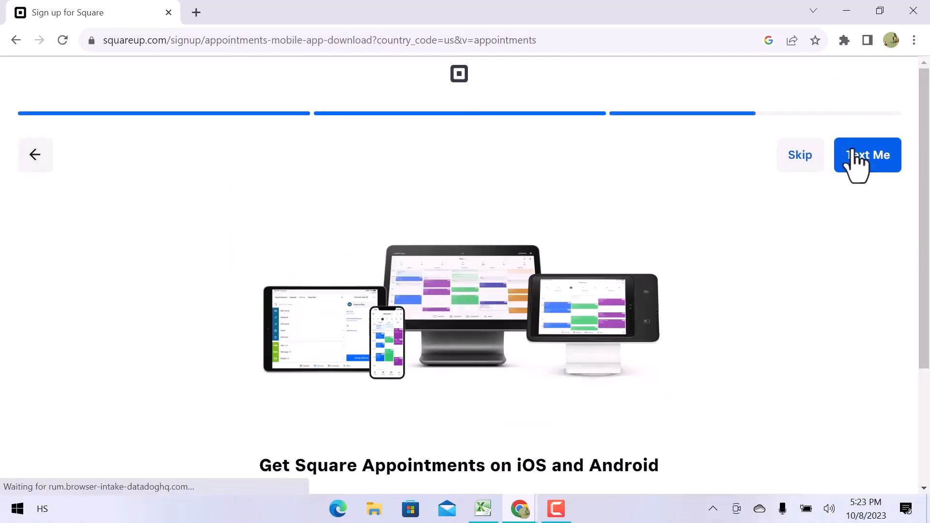
Step: Skip texting the mobile app download link to complete the Square Appointments sign-up
scroll(777, 273, down, 3)
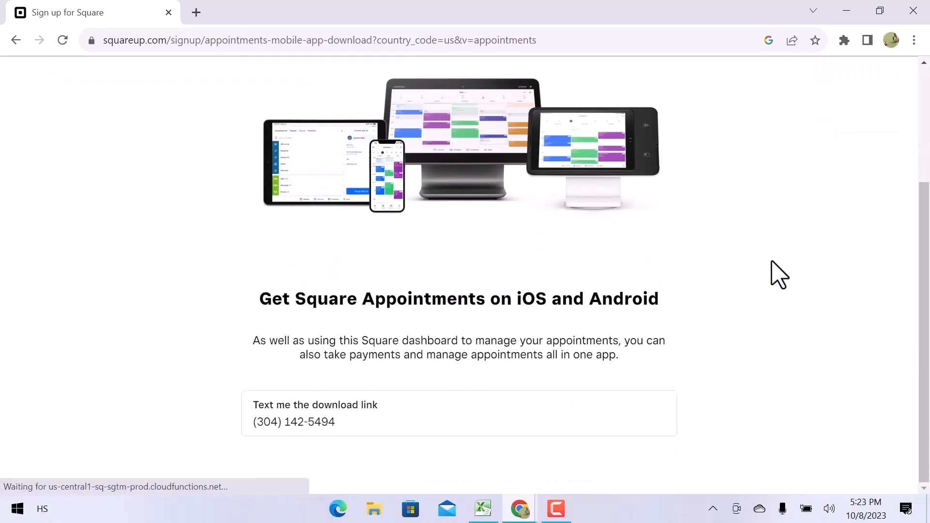
scroll(780, 266, up, 3)
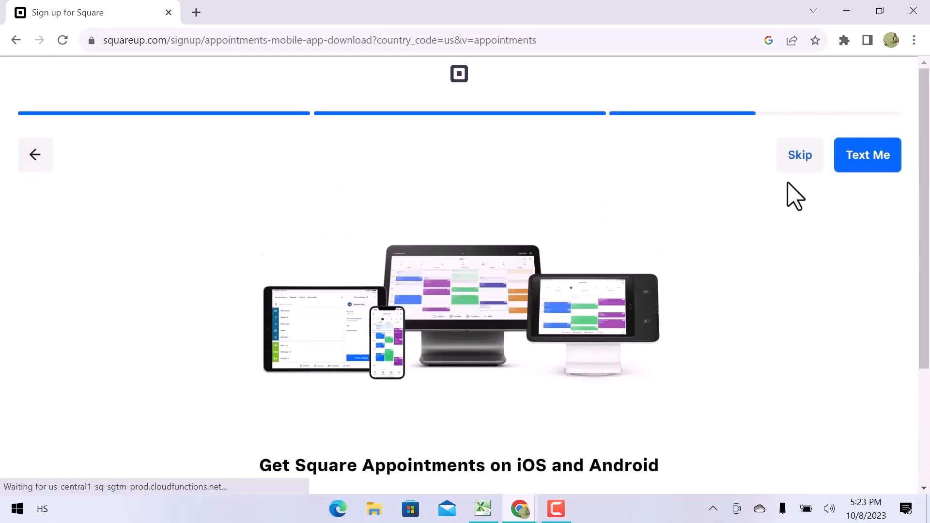
click(799, 159)
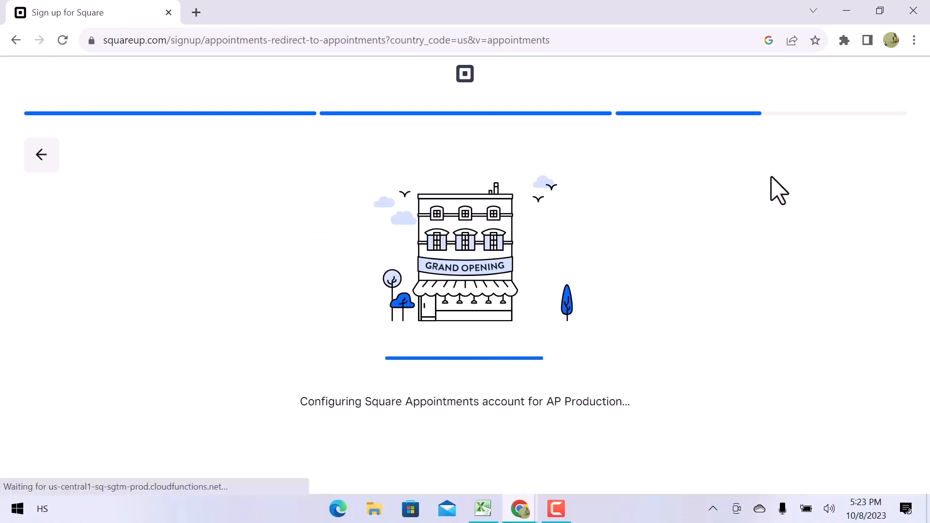
click(872, 141)
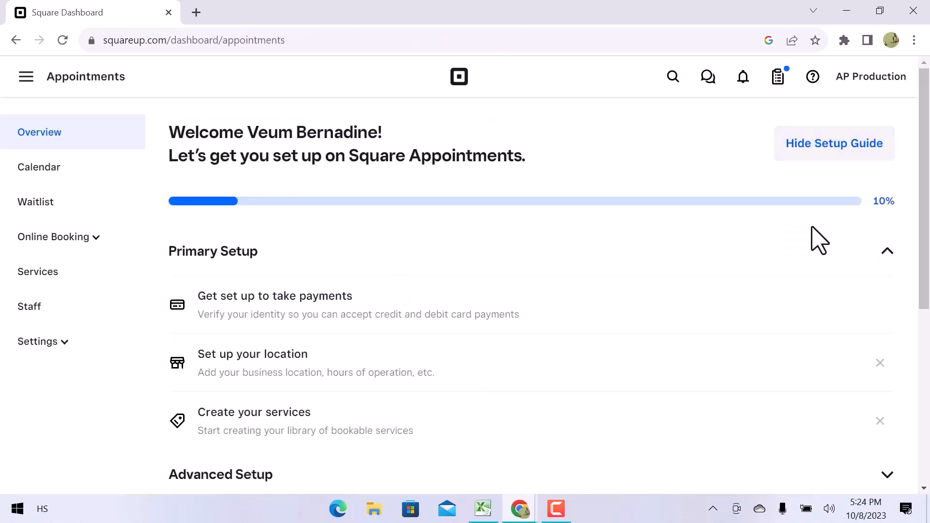
Step: Look through the Appointments setup guide, calendar, waitlist and online booking options, and return to the overview
scroll(749, 285, down, 6)
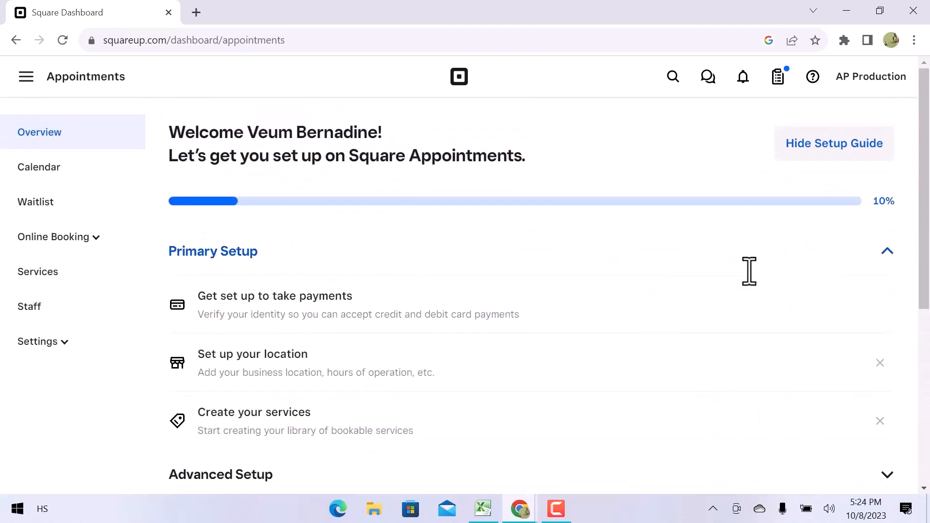
click(67, 182)
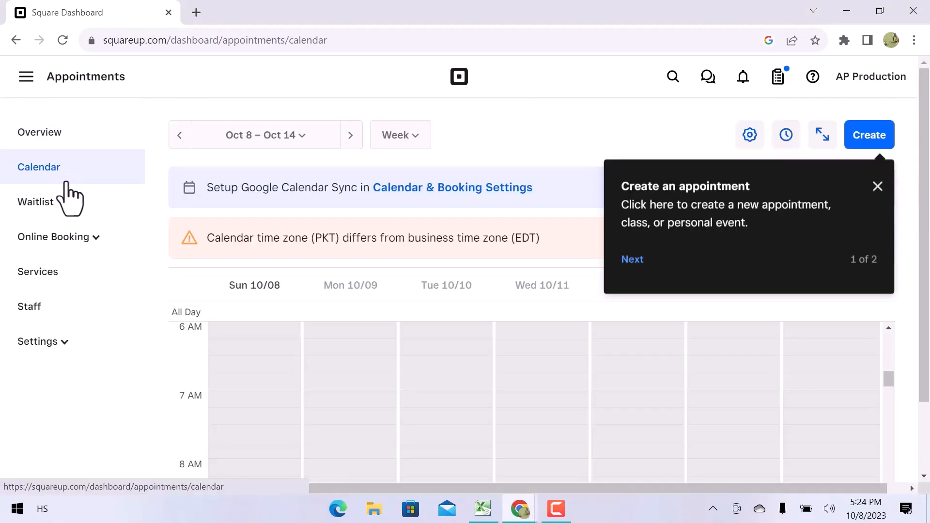
click(67, 199)
click(97, 236)
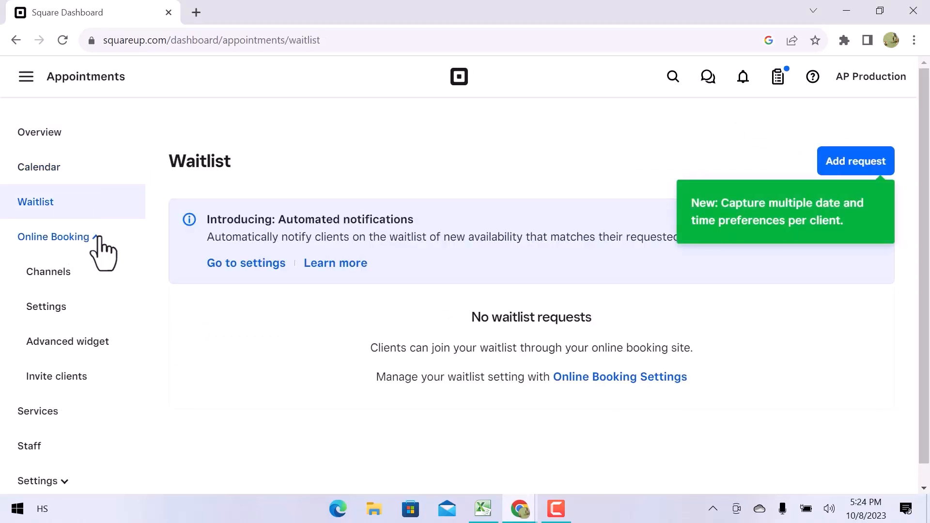
scroll(97, 237, down, 1)
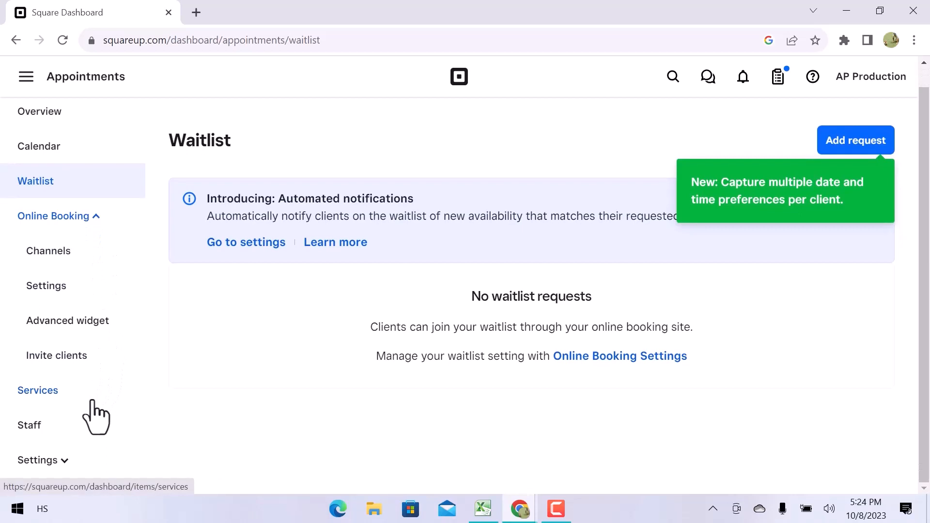
click(54, 113)
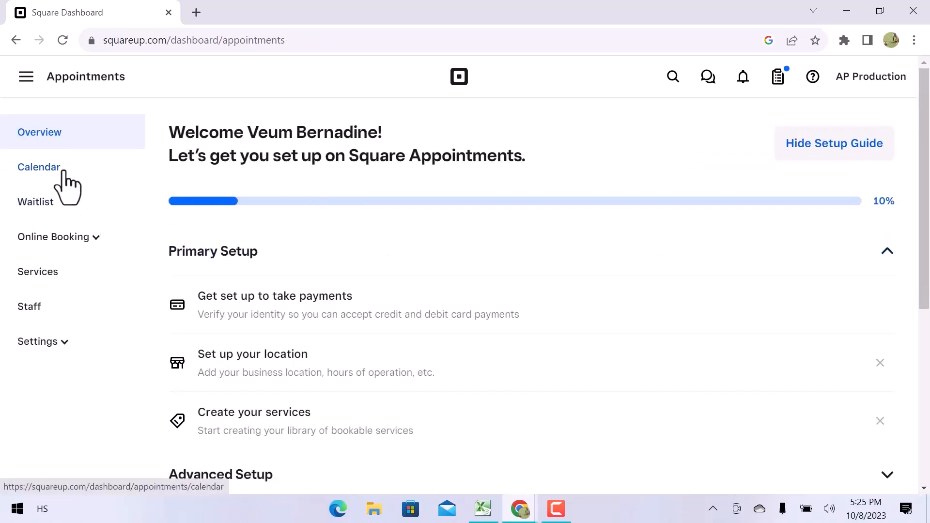
Step: Open the calendar, dismiss its appointment tip and start a new appointment on 10/8/23 at 12:30 am
click(63, 172)
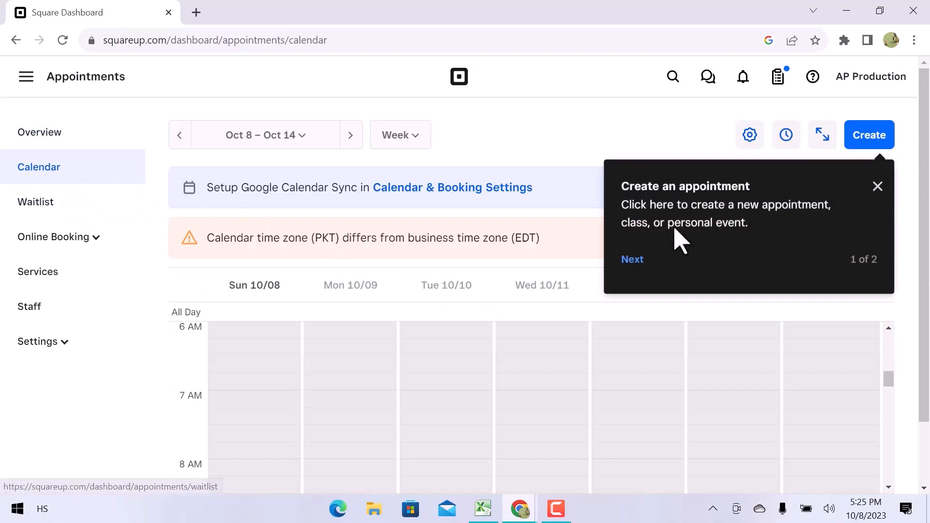
click(875, 186)
scroll(365, 333, down, 2)
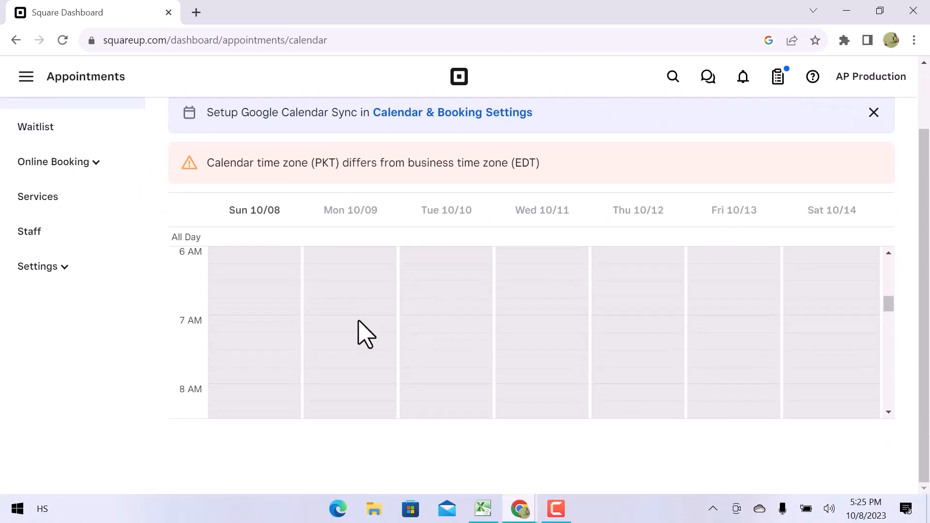
scroll(365, 334, up, 10)
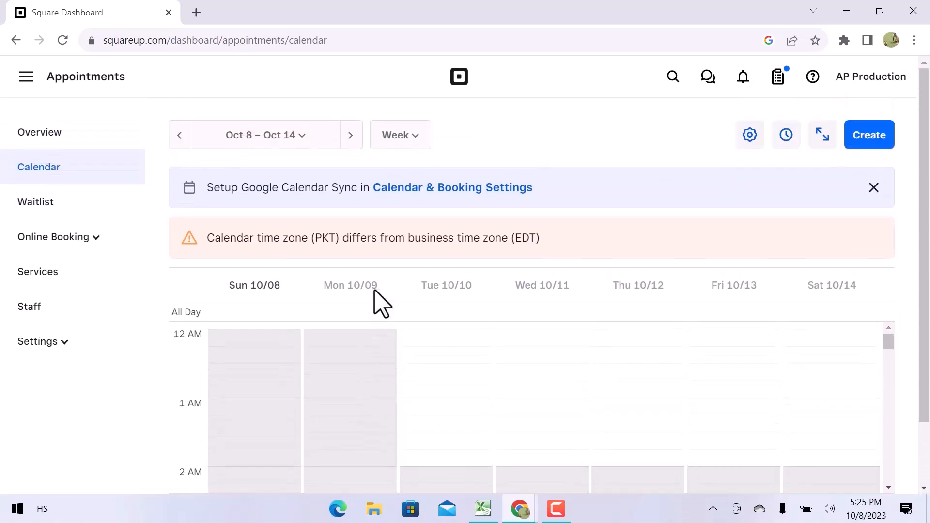
click(267, 332)
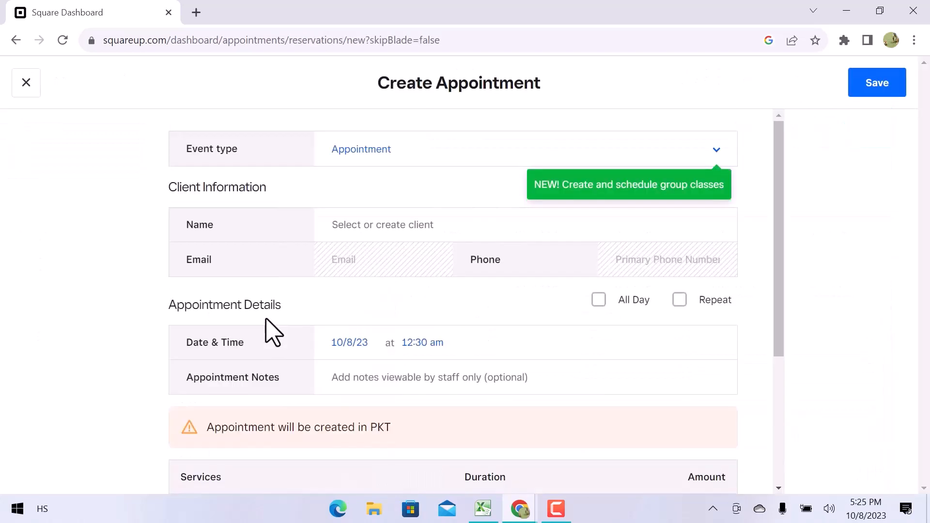
Step: Fill in the client's first name, last name and e-mail for the Appointment event, keeping the 12:30 am start time and no notes
click(464, 150)
click(465, 148)
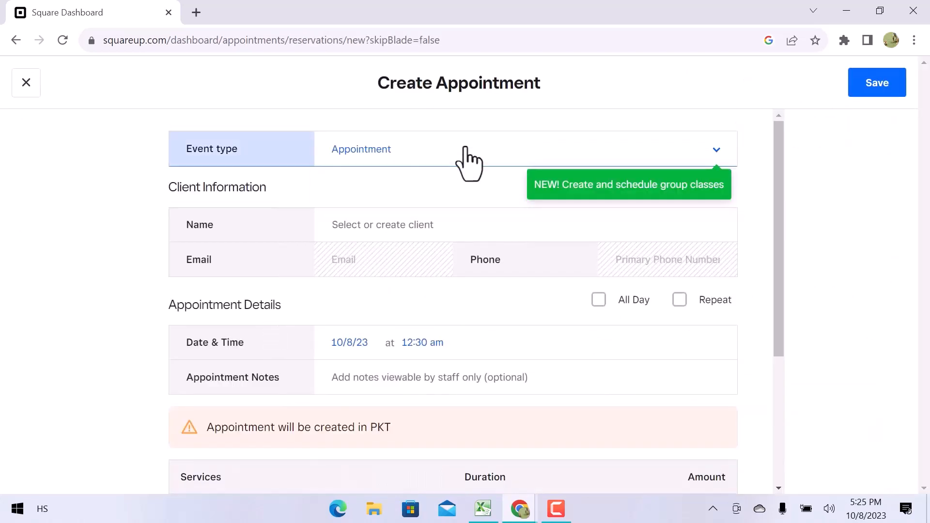
click(453, 226)
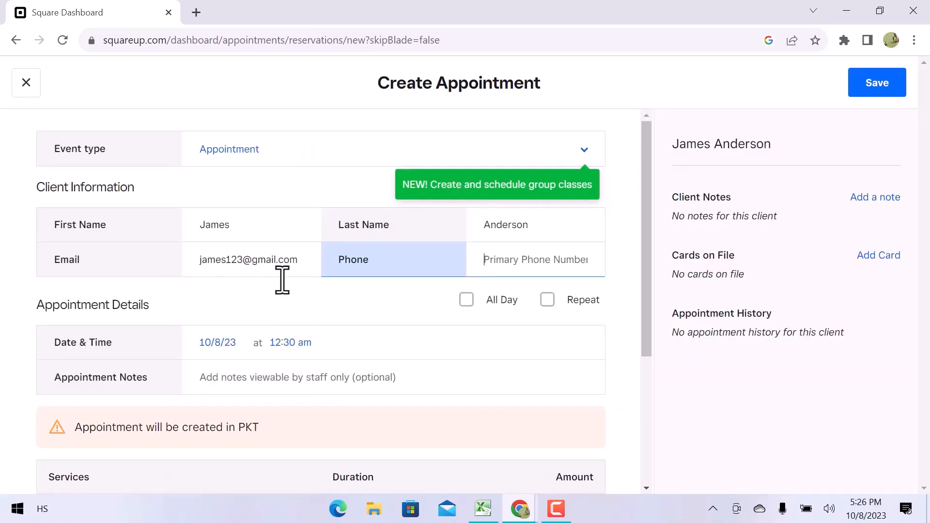
scroll(383, 336, down, 2)
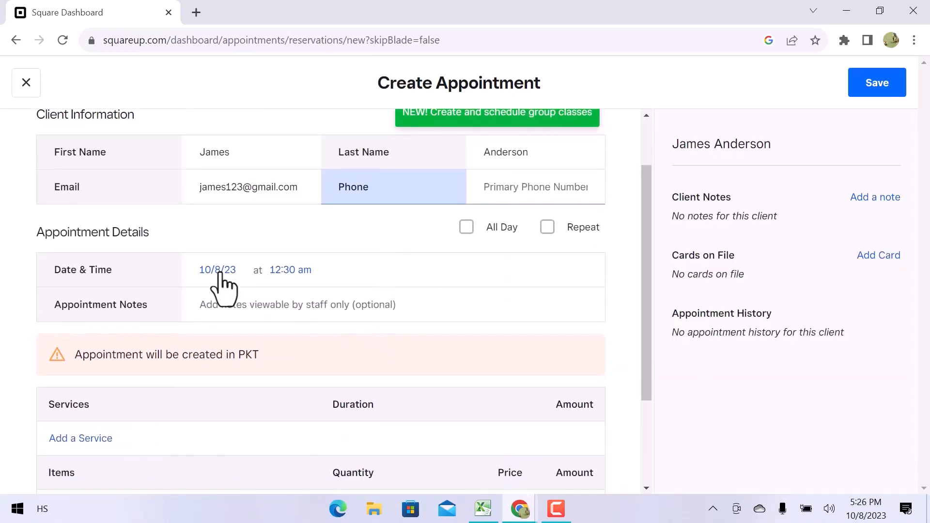
click(287, 270)
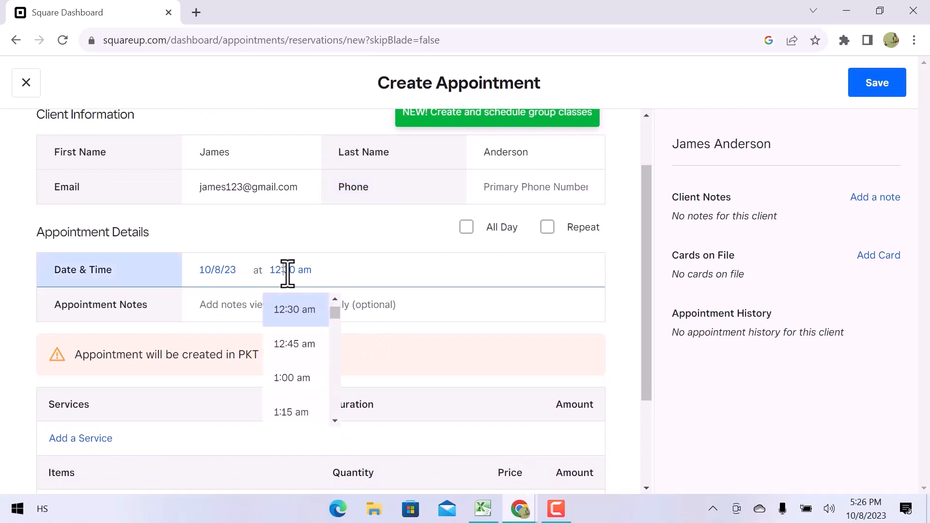
click(226, 309)
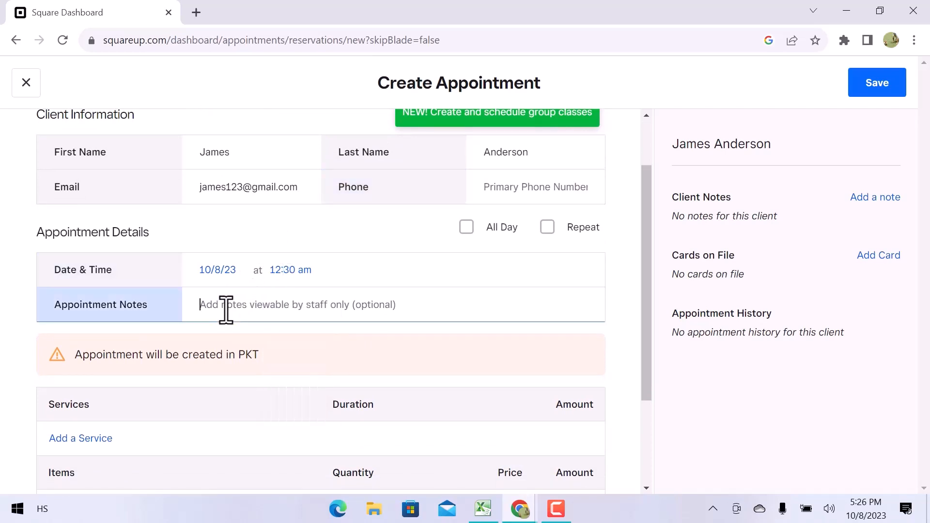
Step: Add the Consultation (Example Service) to the appointment with a duration of 35m and an amount of $50.00
scroll(225, 309, down, 3)
click(92, 305)
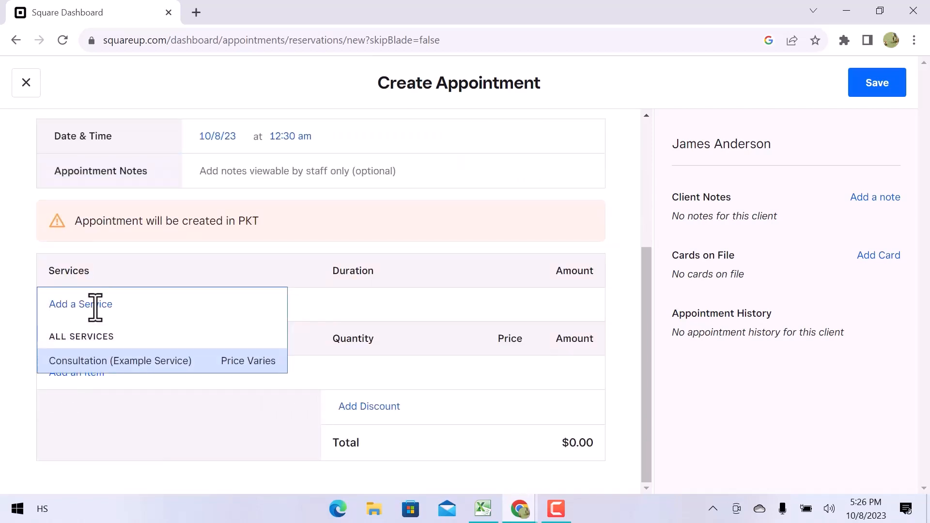
click(89, 363)
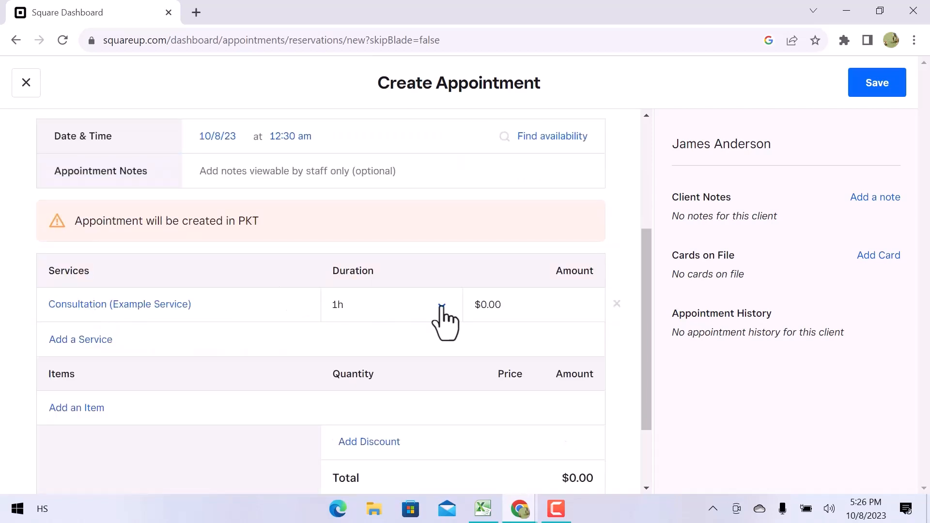
click(443, 305)
click(395, 277)
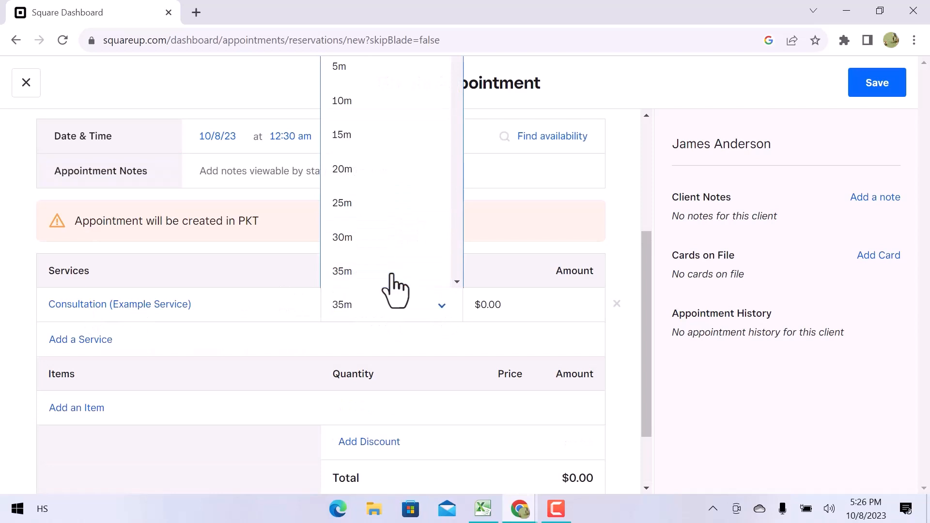
click(503, 301)
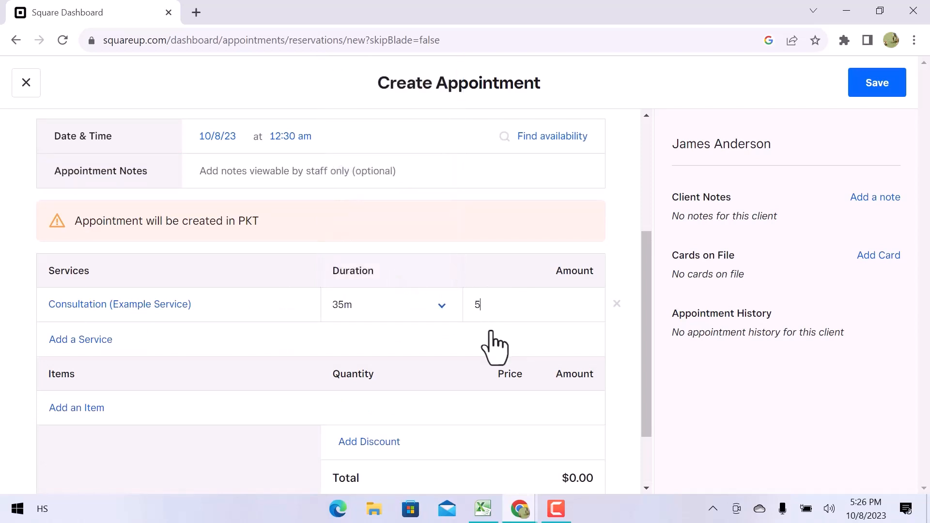
text(50)
key(Return)
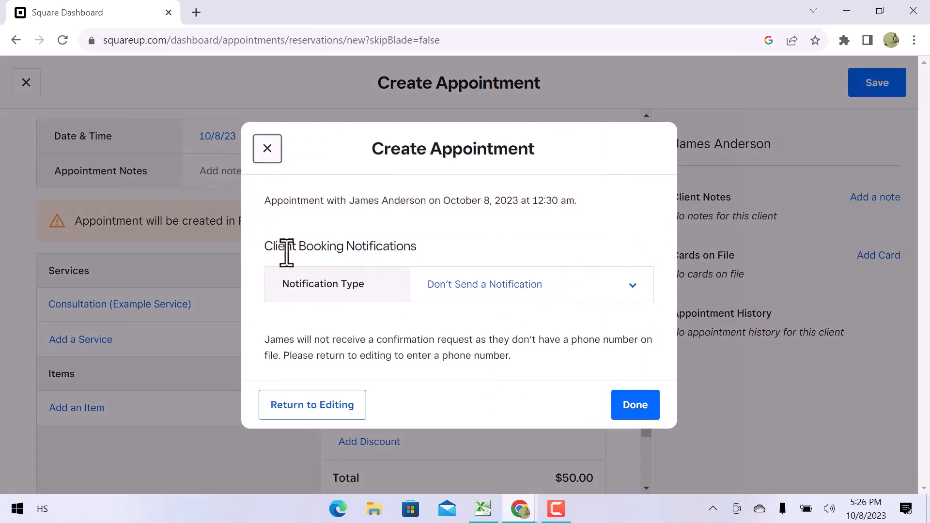
key(Escape)
Step: Add the EVERKI Atlas Business Laptop Backpack item to the appointment in its Regular variation
scroll(353, 313, down, 2)
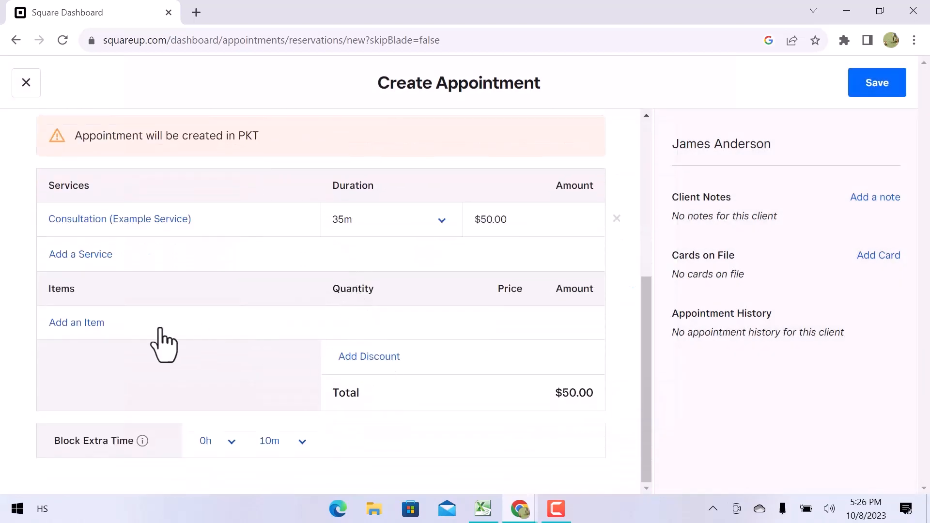
click(160, 329)
click(151, 375)
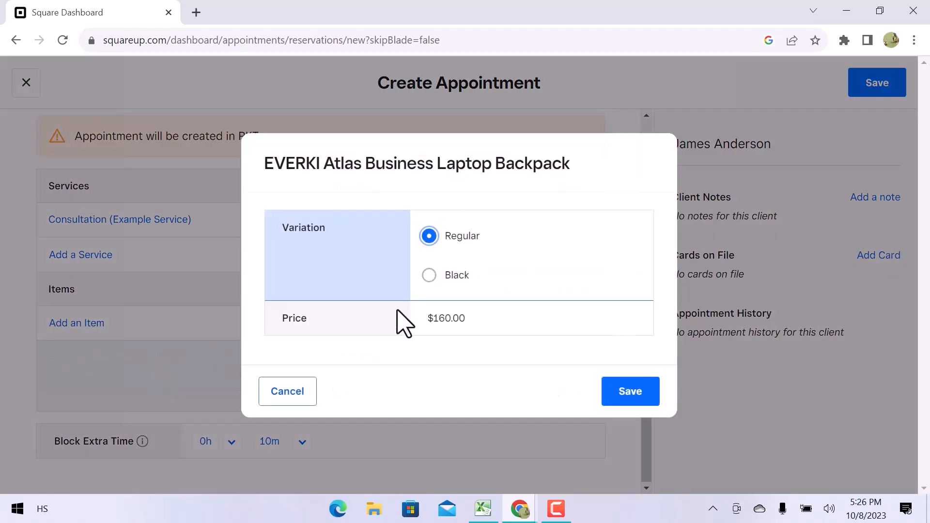
click(429, 276)
click(430, 236)
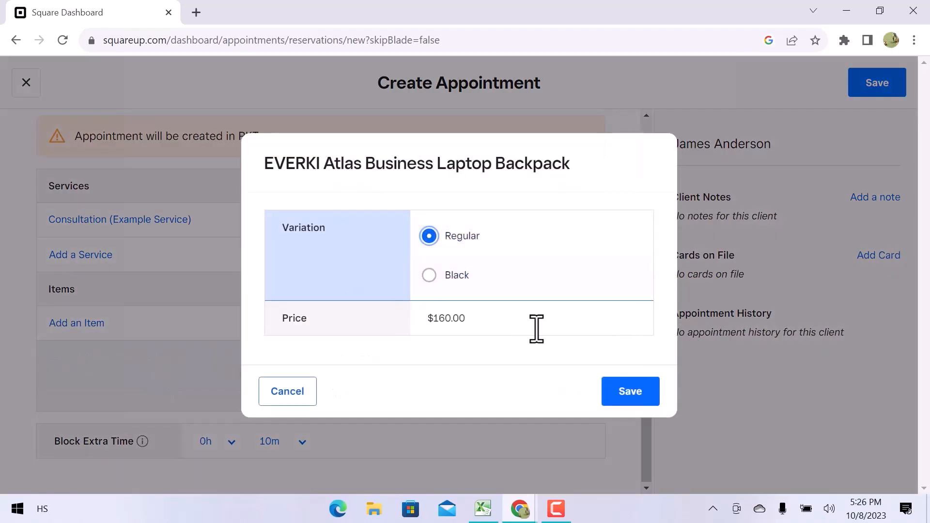
click(638, 393)
Step: Go from the appointment to discount management and start a new percentage discount named 20% off with an amount of 20%
scroll(493, 395, down, 1)
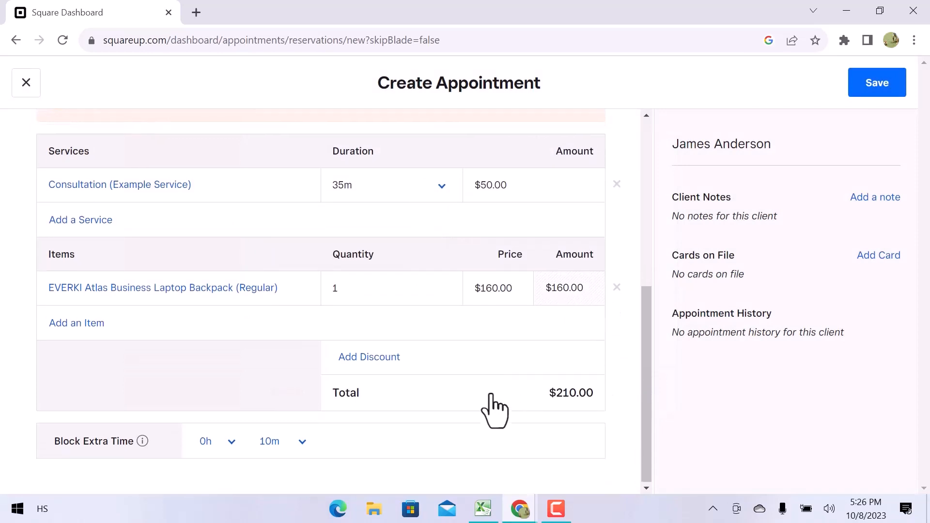
click(367, 358)
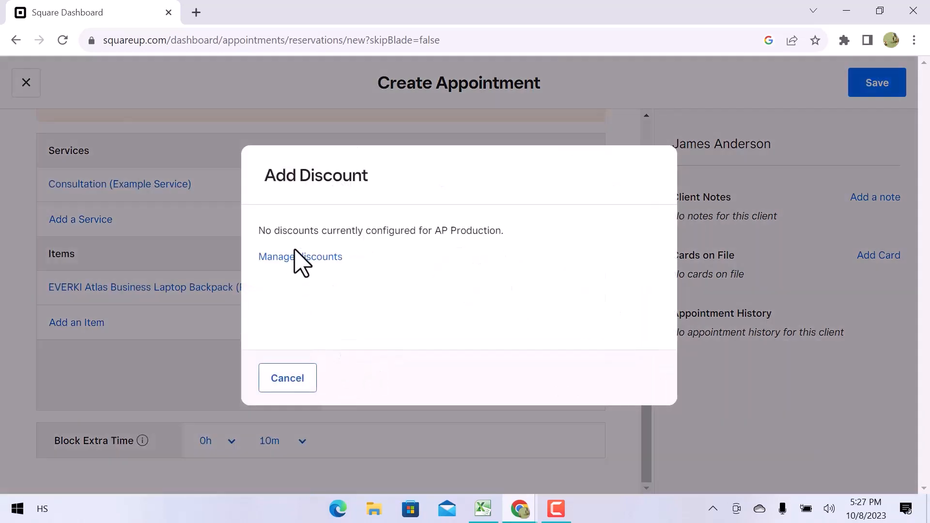
click(308, 258)
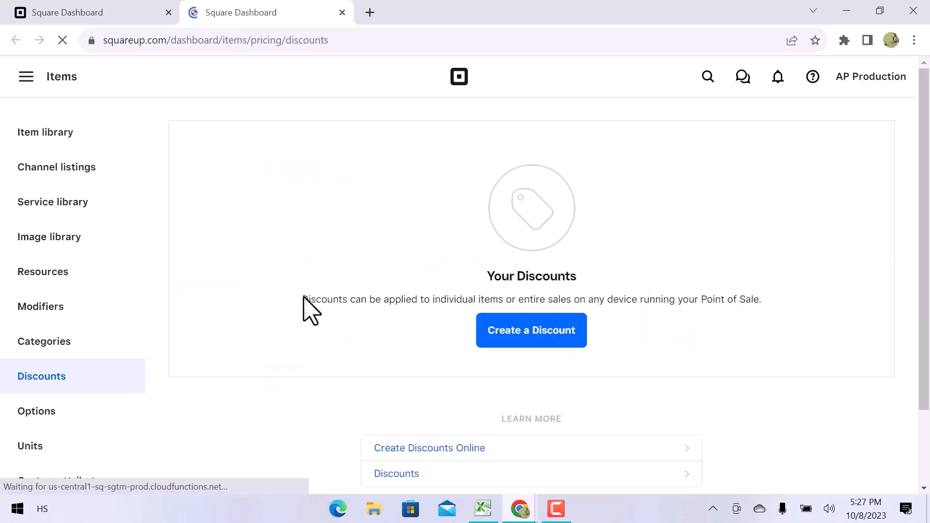
click(549, 341)
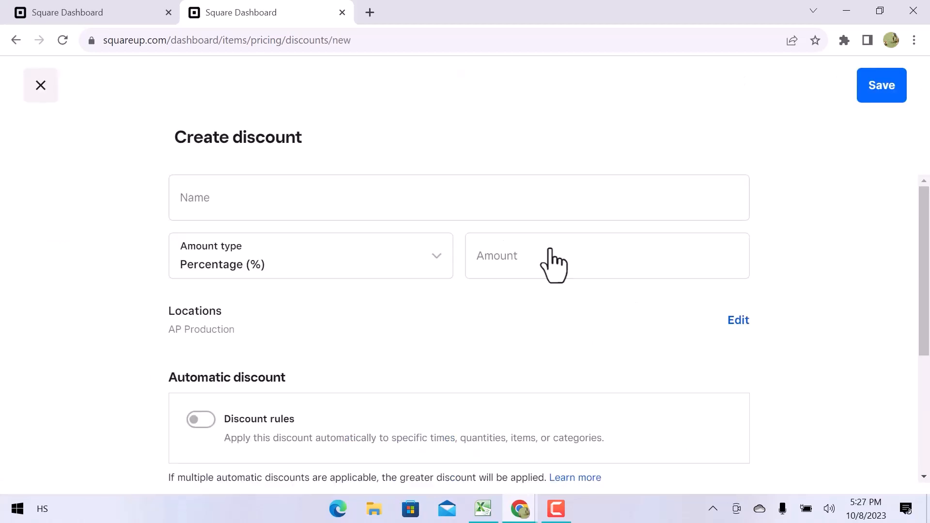
click(469, 213)
text(2)
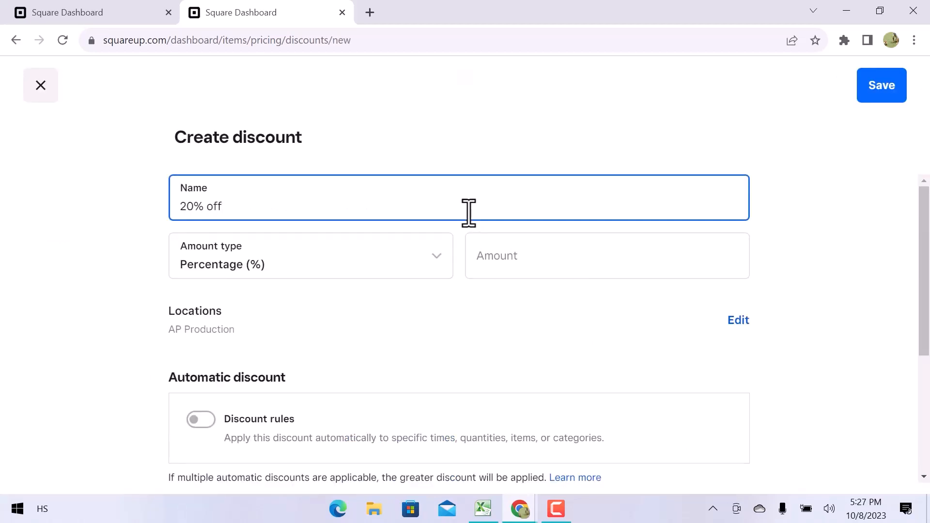
click(530, 257)
text(20)
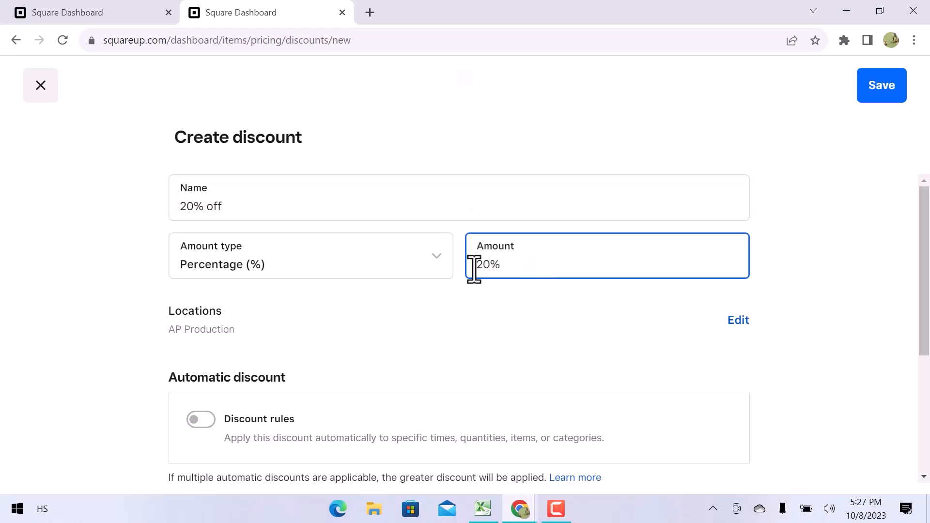
Step: Review the automatic discount, maximum value and advanced settings of the new discount, and save it
scroll(465, 365, down, 4)
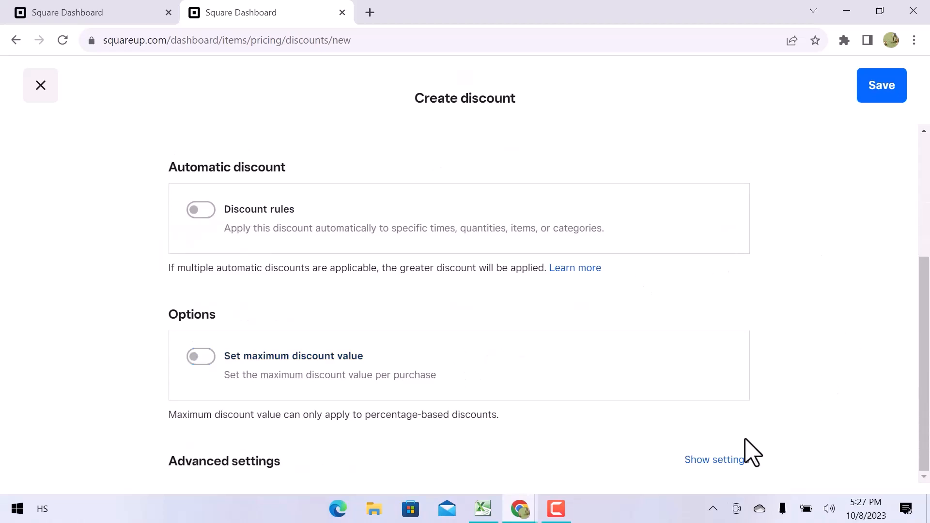
click(722, 459)
scroll(565, 429, down, 2)
scroll(581, 441, up, 6)
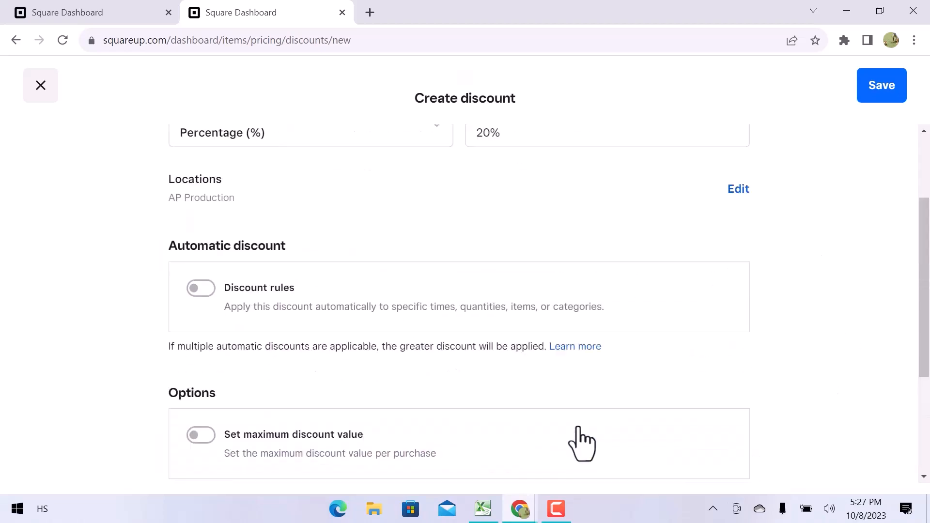
click(880, 88)
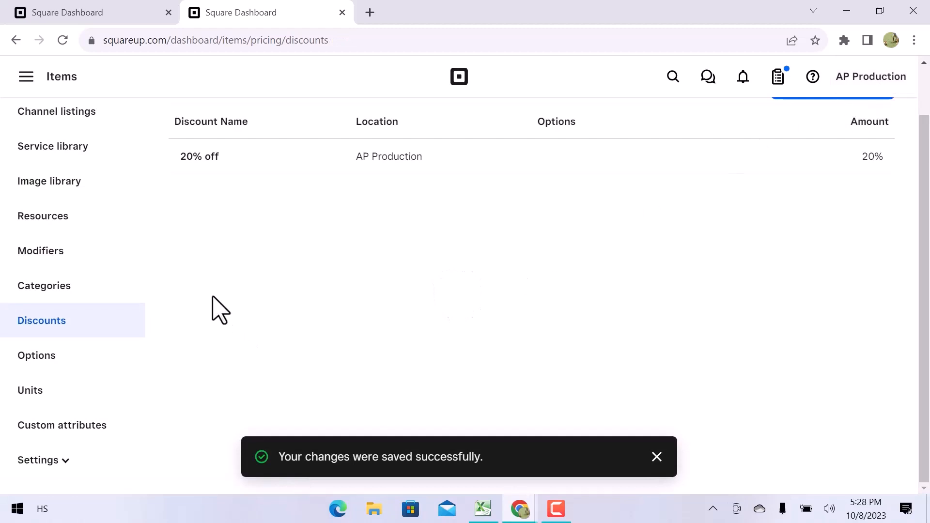
Step: Return to the appointment and save it with the client notification type Don't Send a Notification
click(43, 17)
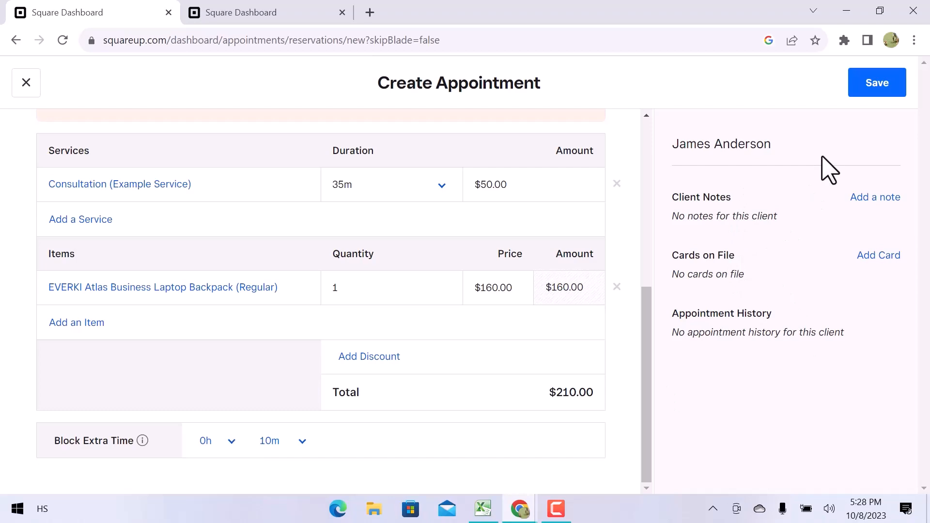
click(867, 90)
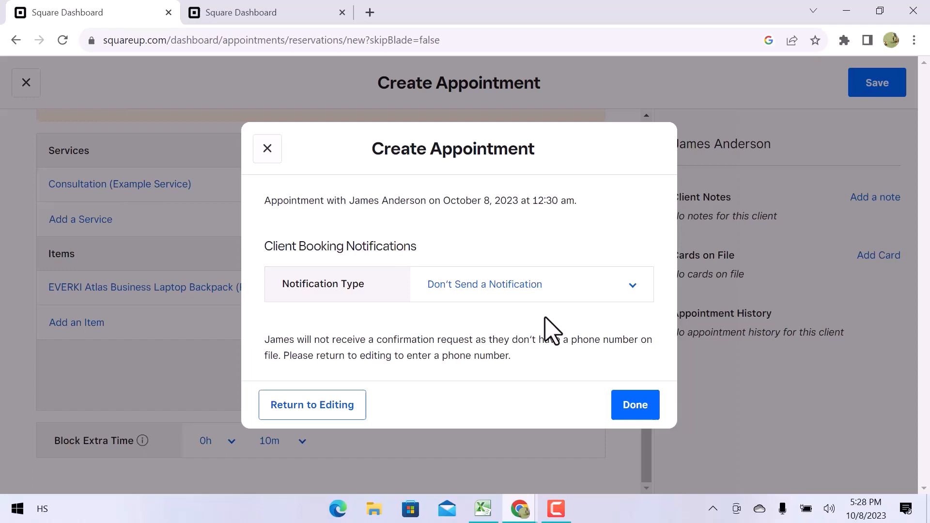
click(536, 287)
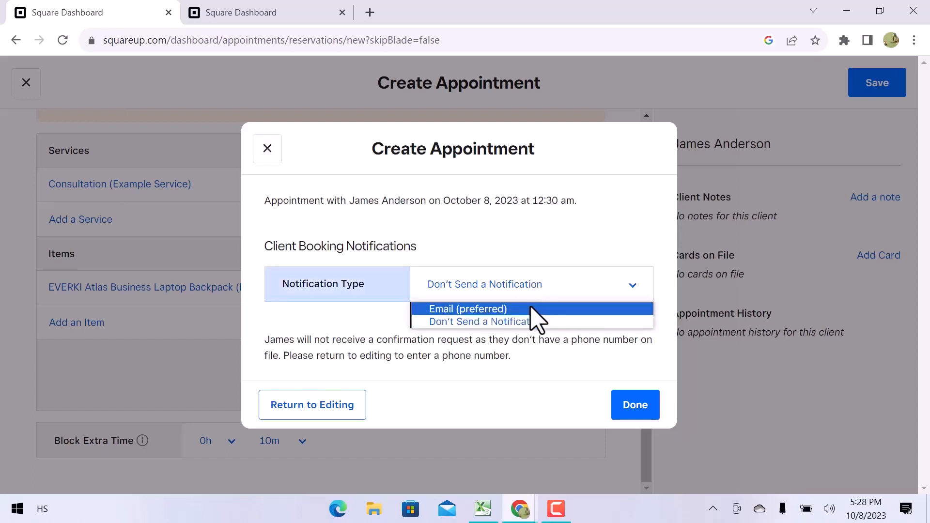
click(539, 324)
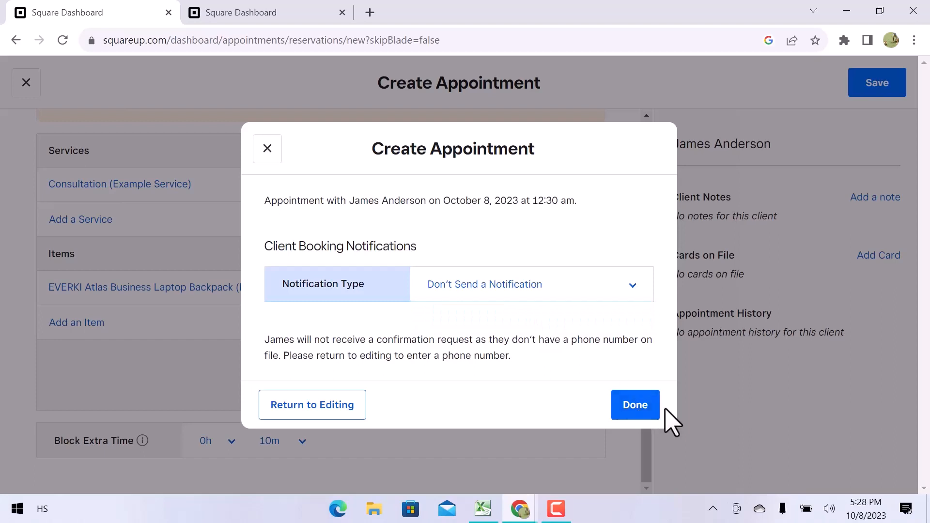
click(650, 415)
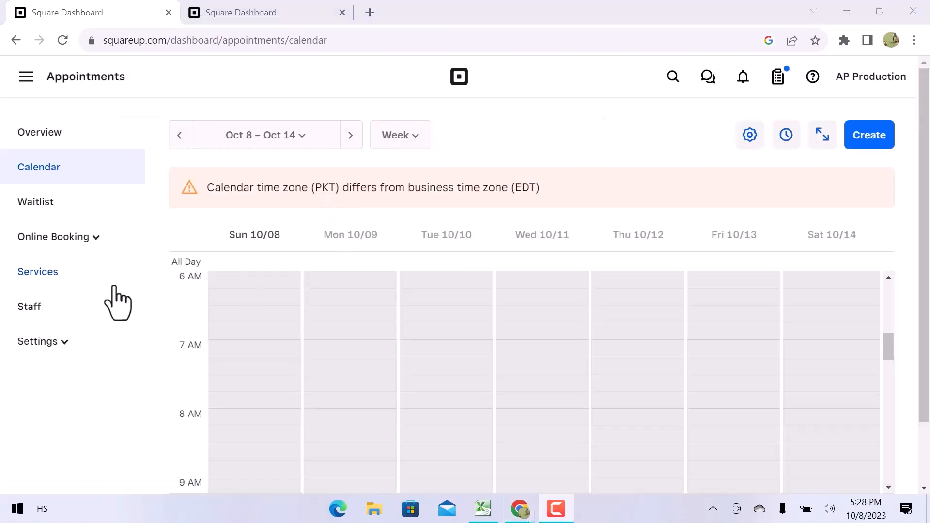
Step: Start a new service in the Services section, named consultation, with Outdoor accessories as its category
click(58, 289)
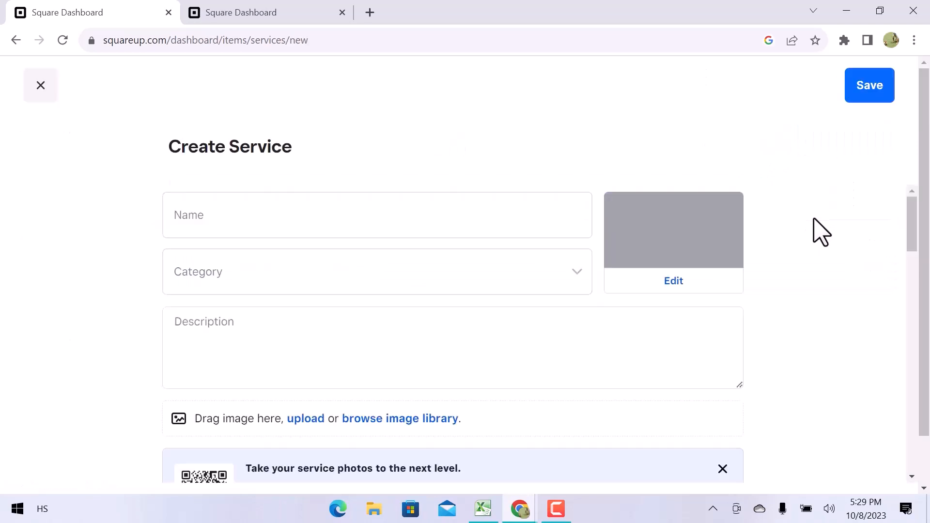
click(420, 212)
text(consul)
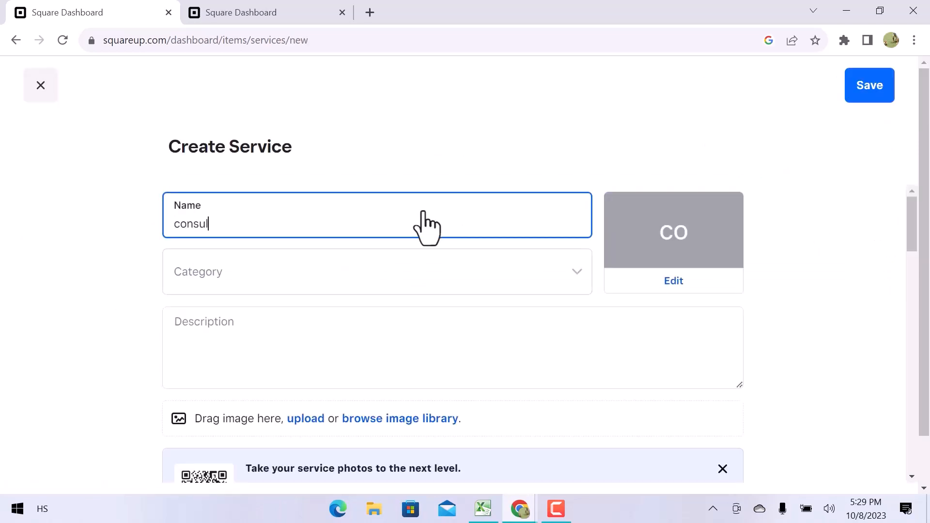
text(tatation)
click(407, 286)
click(334, 361)
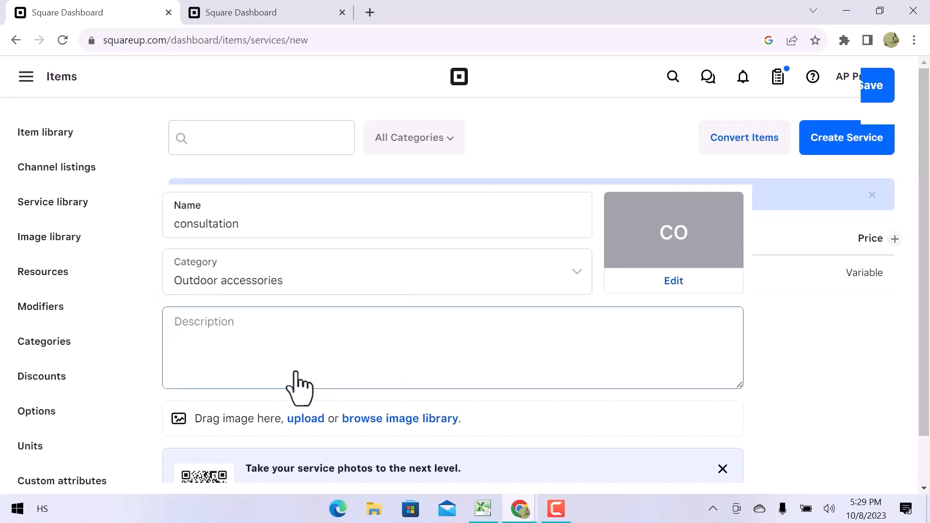
Step: Leave the description empty, dismiss the service photo promotion and set the service's fixed price to $50
click(429, 347)
scroll(431, 359, down, 3)
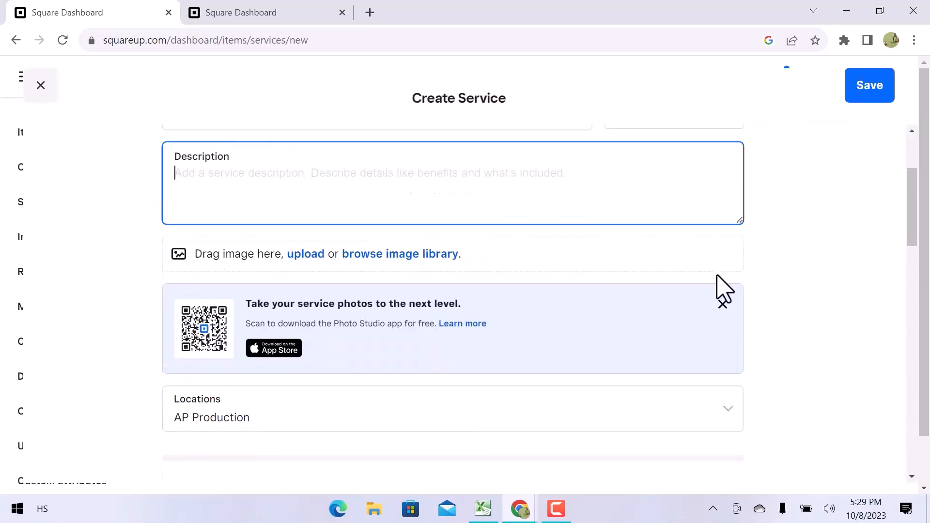
click(722, 304)
scroll(575, 373, down, 4)
click(514, 235)
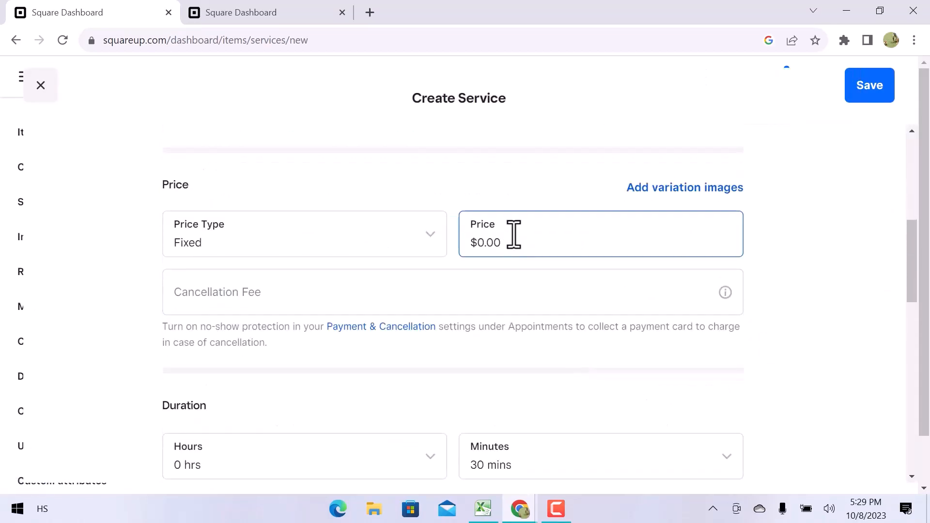
drag(514, 235, 479, 242)
text(5)
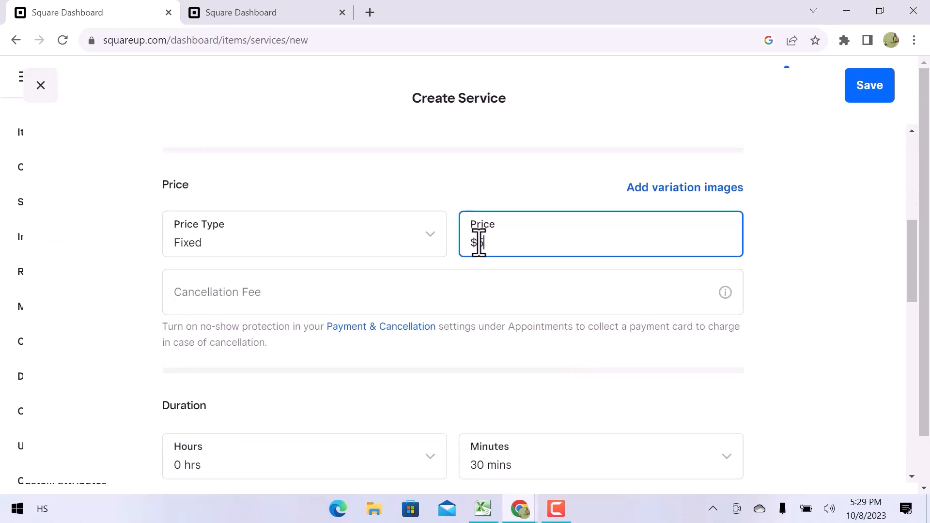
text(0)
Step: Leave the cancellation fee empty and set the service's duration to 2 hrs 30 mins
click(370, 303)
scroll(371, 303, down, 3)
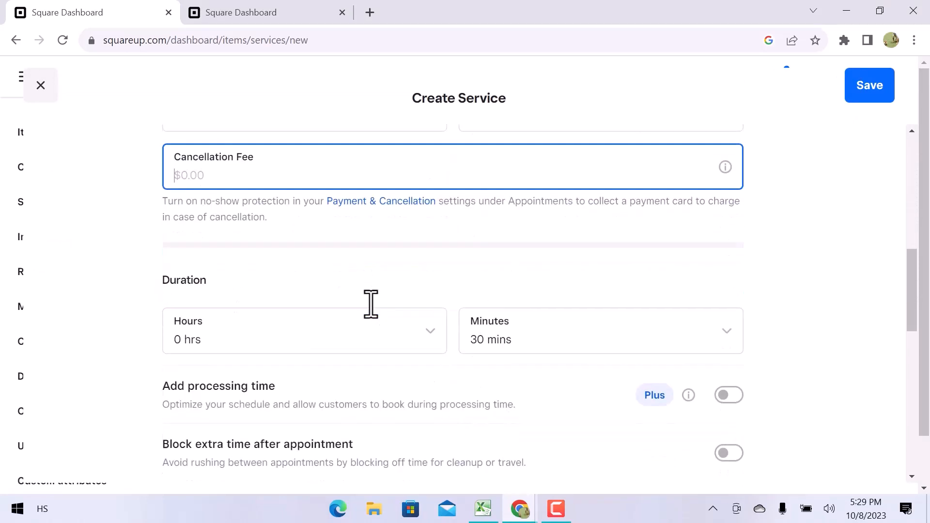
click(380, 318)
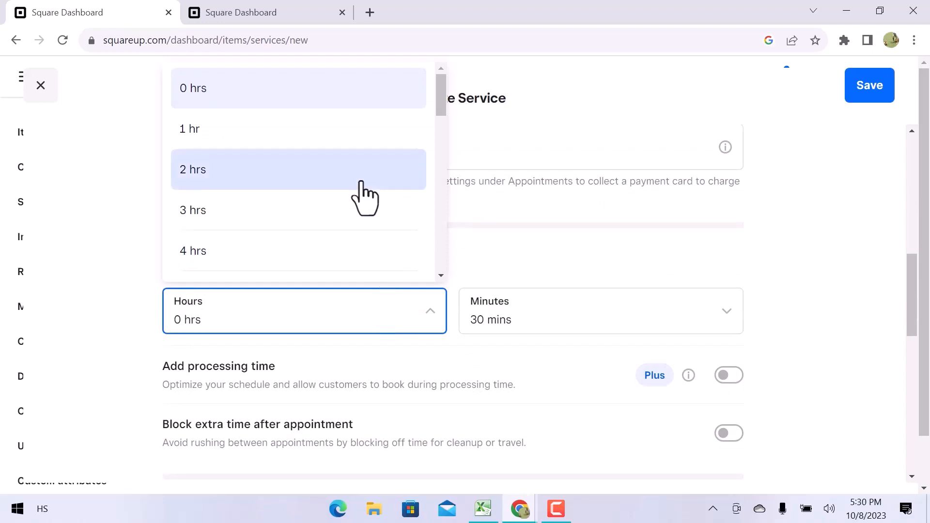
click(363, 183)
click(634, 328)
click(635, 328)
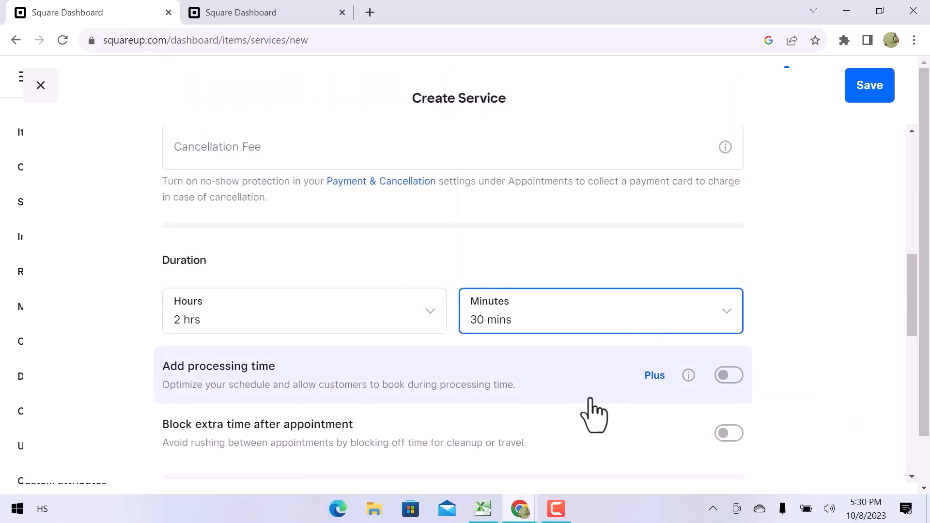
Step: Review the service's online booking, resources and variations settings, and save the service
scroll(591, 401, down, 3)
scroll(591, 401, down, 3)
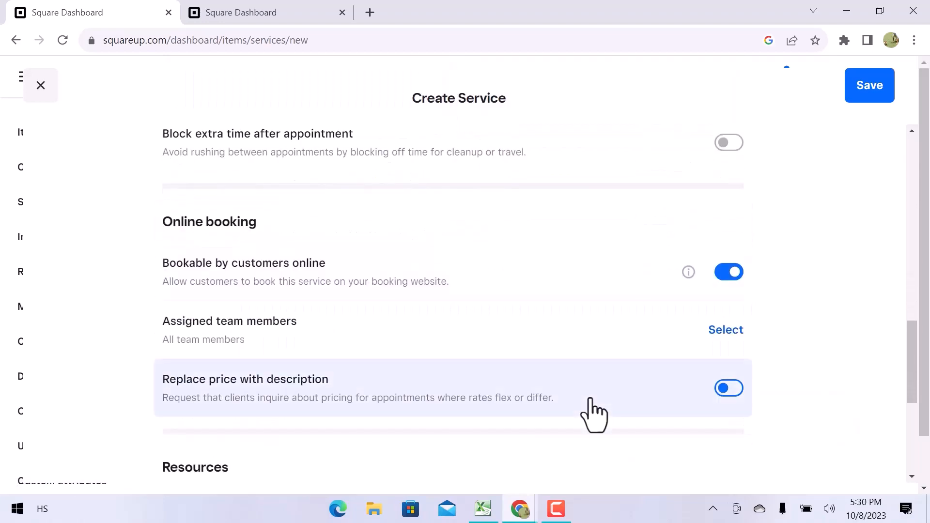
scroll(594, 414, down, 3)
scroll(592, 411, down, 3)
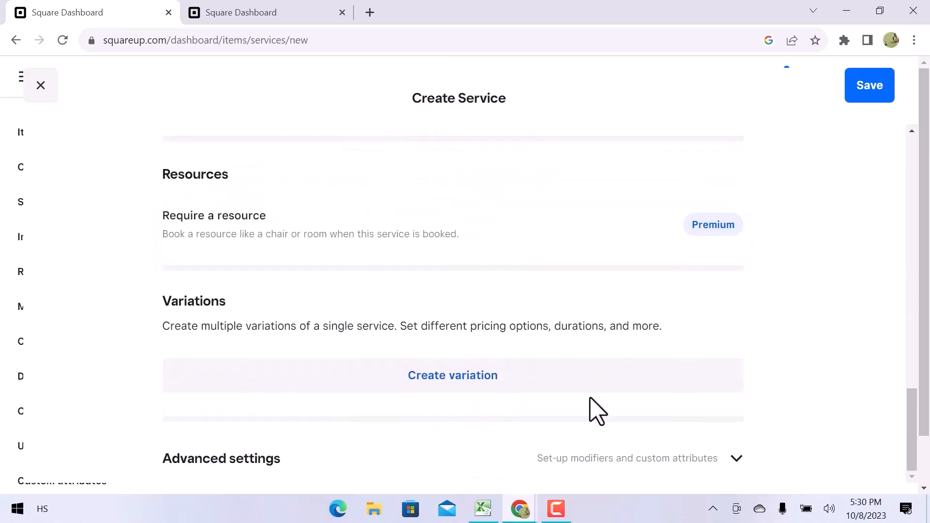
click(861, 94)
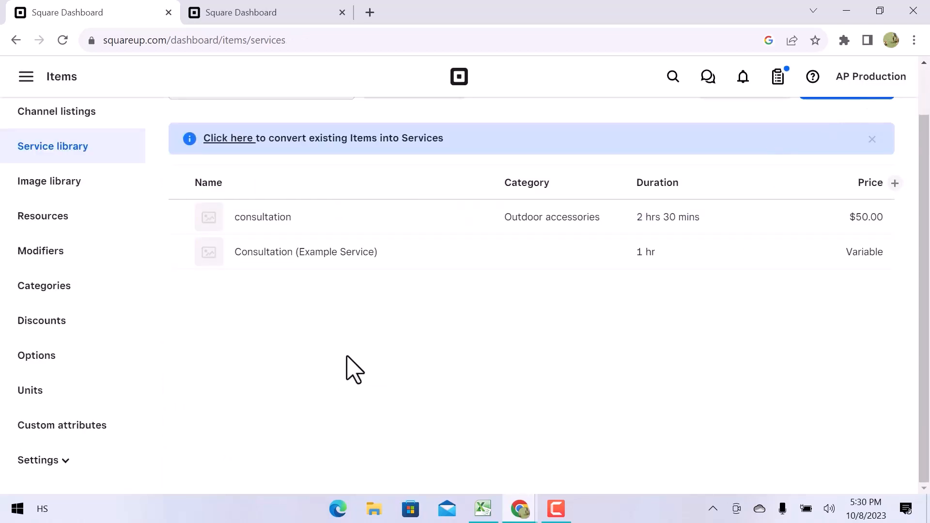
scroll(165, 359, up, 2)
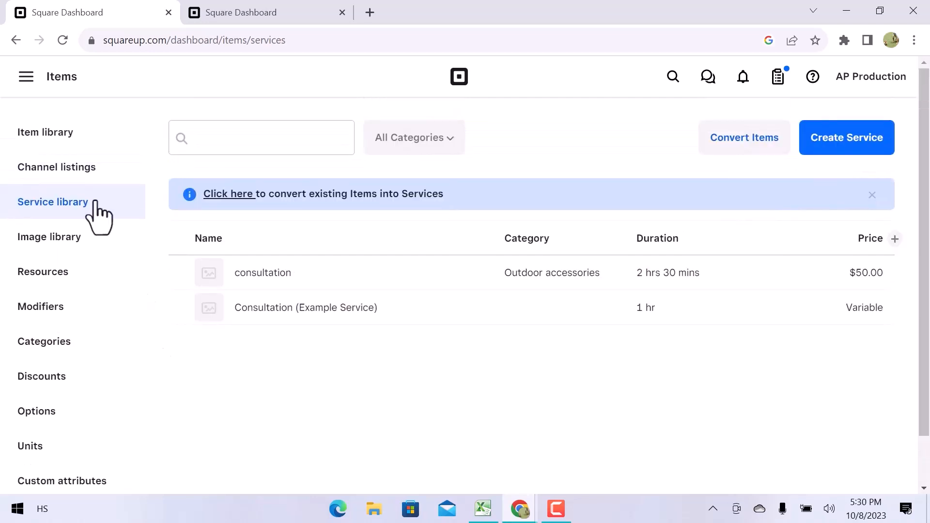
Step: Return to the appointments calendar and open the staff availability editor
click(16, 41)
click(16, 40)
click(16, 41)
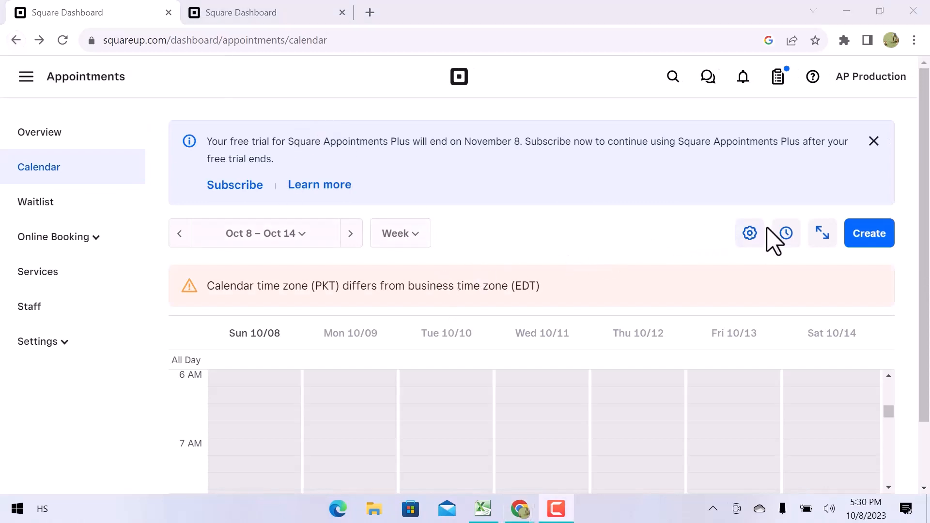
click(785, 234)
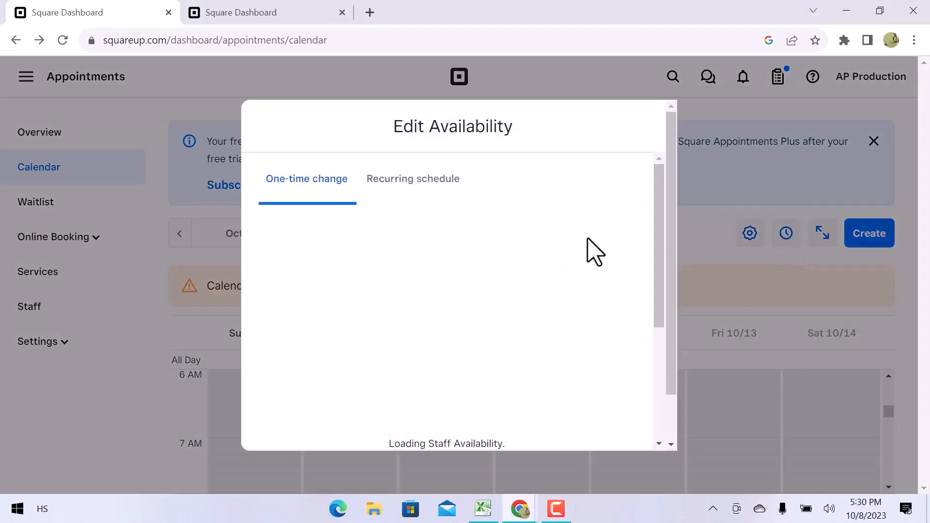
Step: Set the one-time availability for Mon, Oct 9 to 10:00 AM through 6:00 PM
scroll(595, 252, down, 3)
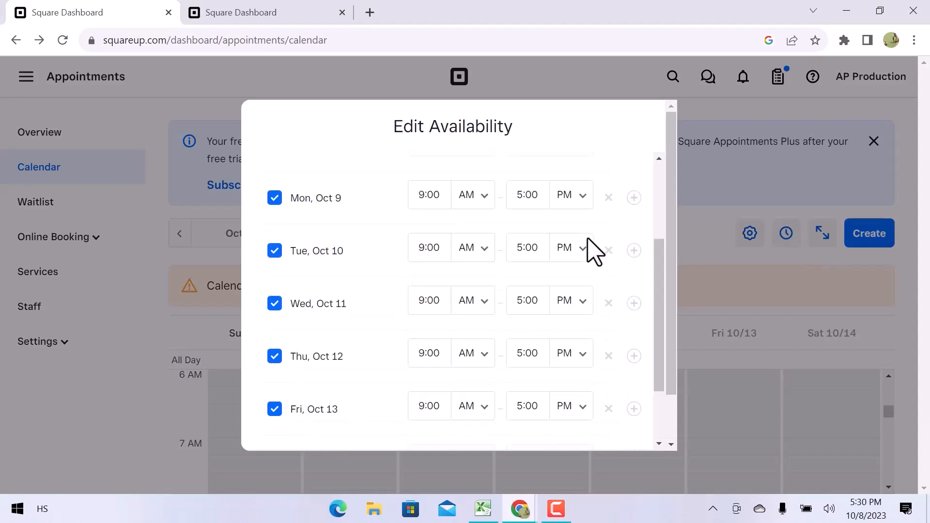
scroll(421, 194, up, 1)
click(428, 256)
text(10)
click(534, 250)
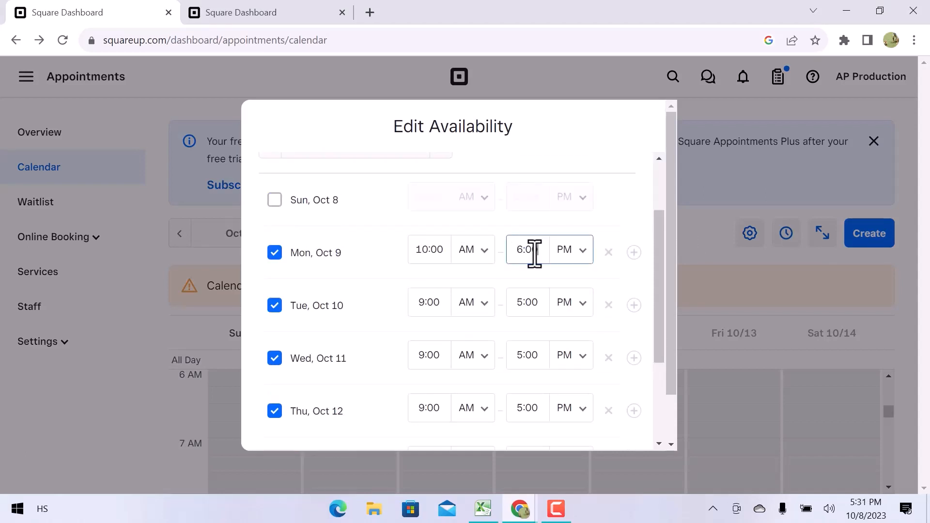
Step: Examine the weekday hours in the recurring availability schedule from Sunday through Saturday
scroll(484, 243, up, 2)
click(406, 180)
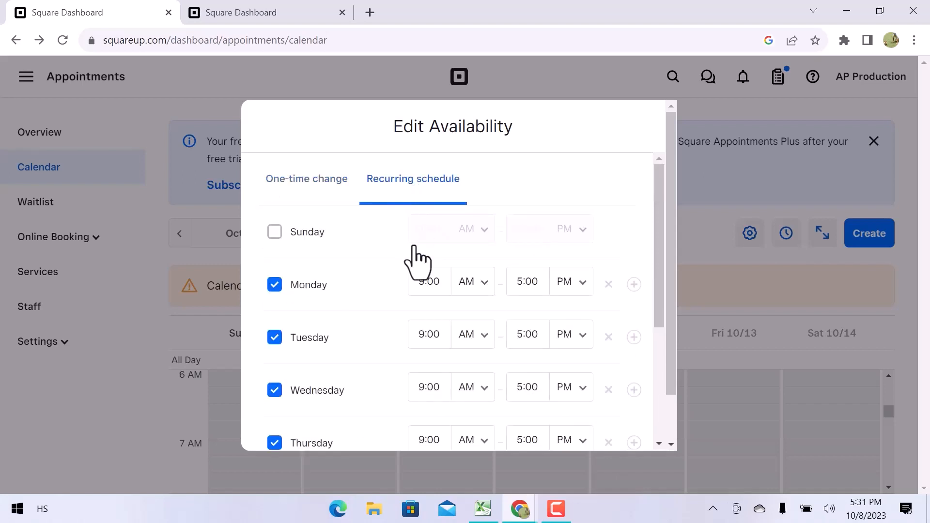
scroll(430, 310, down, 2)
scroll(429, 301, down, 3)
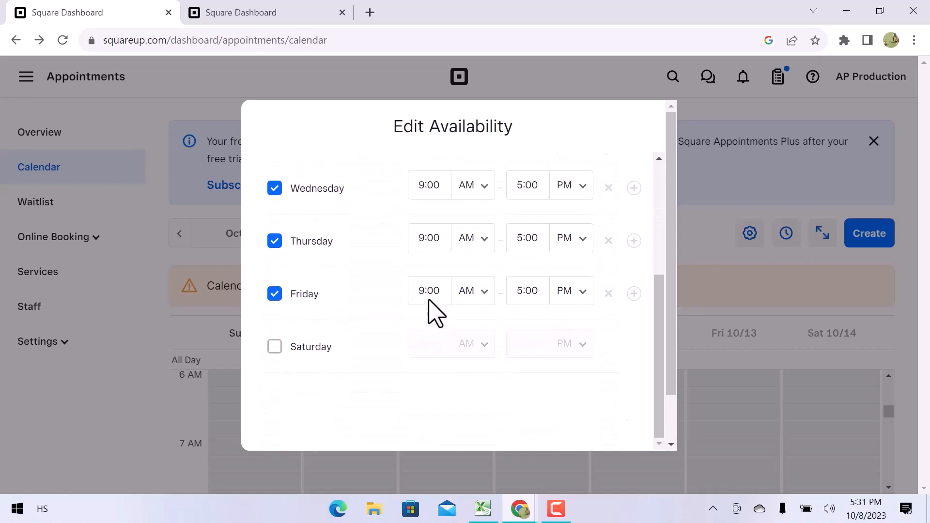
scroll(429, 309, up, 5)
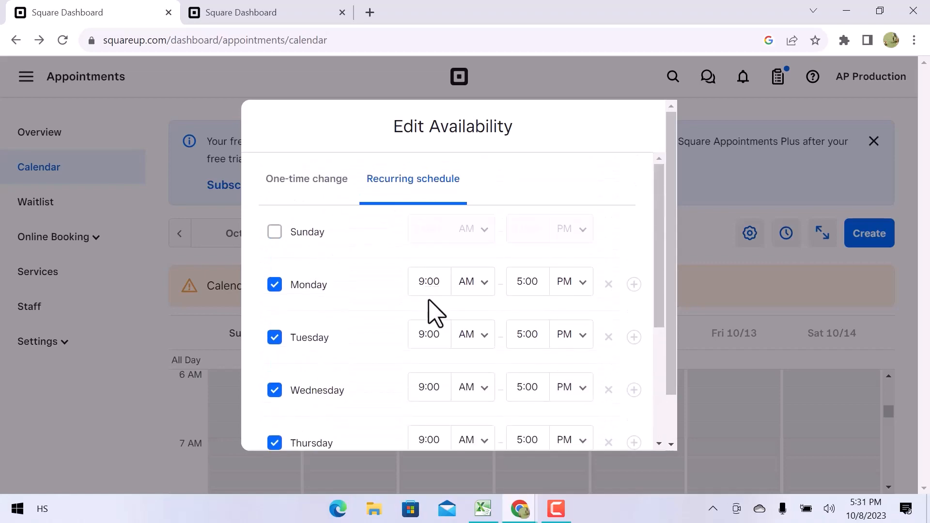